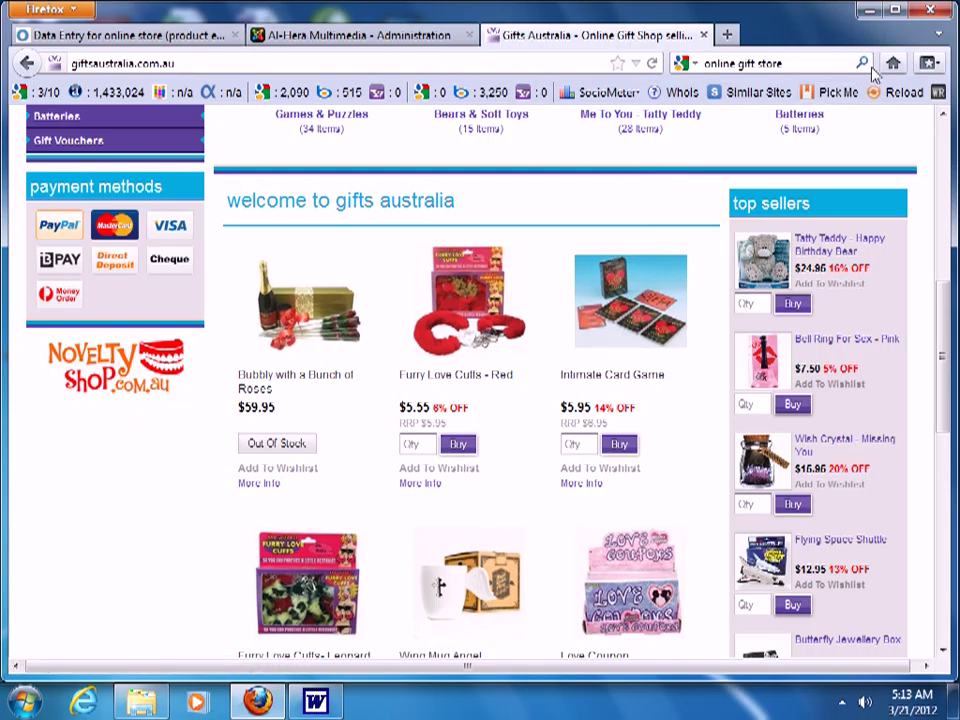
Switch to the new article form in the Joomla administration site and go to its text editor
{"action": "left_click", "coordinate": [421, 43]}
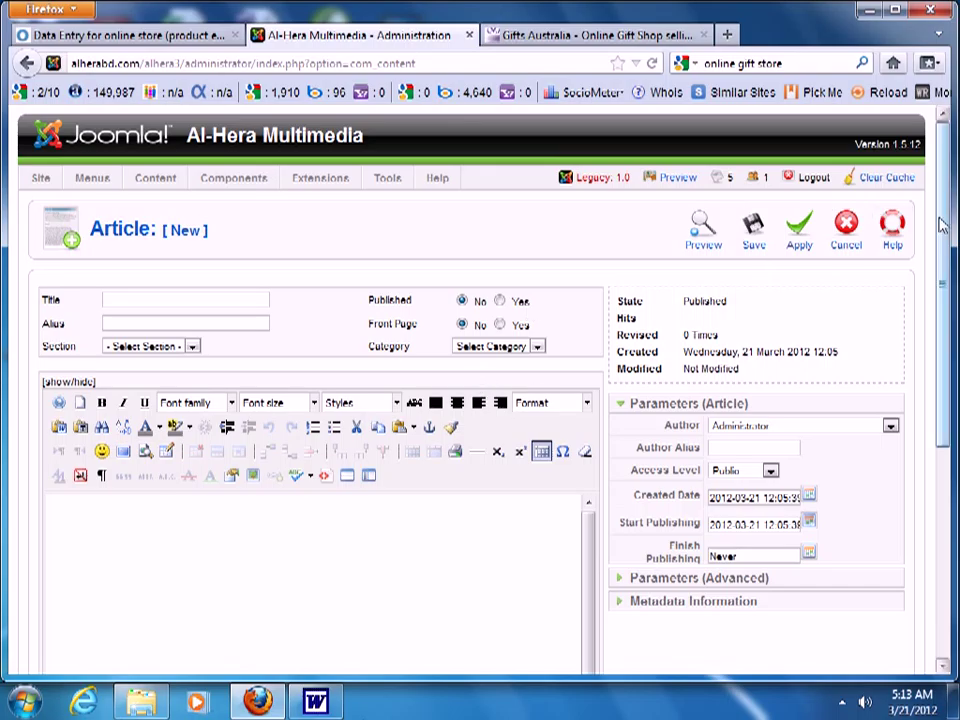
{"action": "left_click_drag", "start_coordinate": [940, 240], "coordinate": [945, 360]}
{"action": "left_click", "coordinate": [103, 375]}
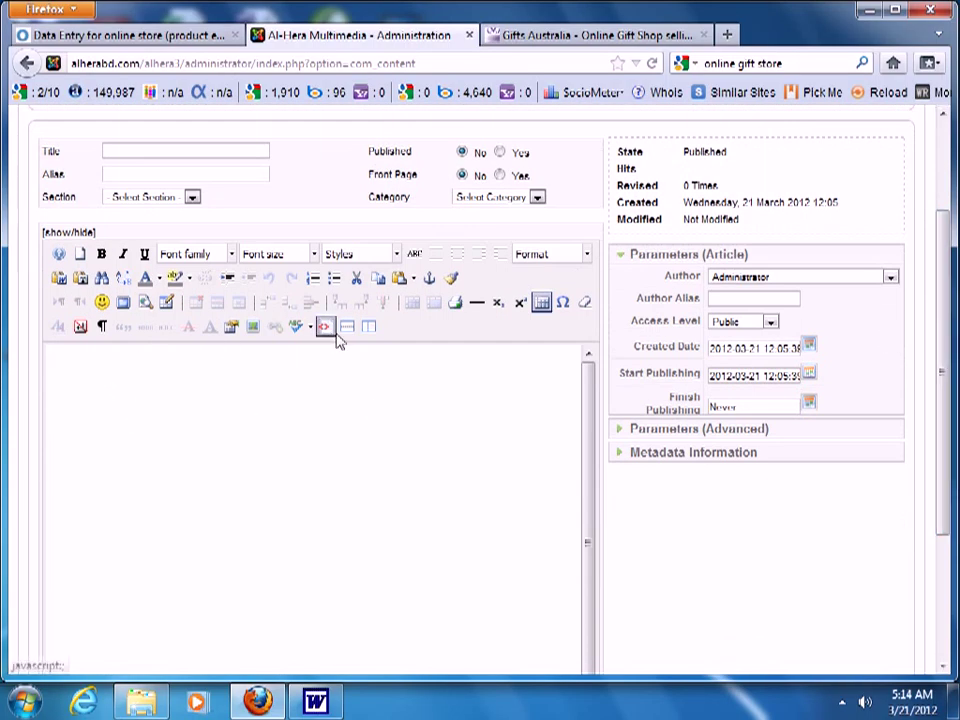
Check the card game image in the desktop's online store folder, and return to the article form in Firefox
{"action": "left_click", "coordinate": [866, 10]}
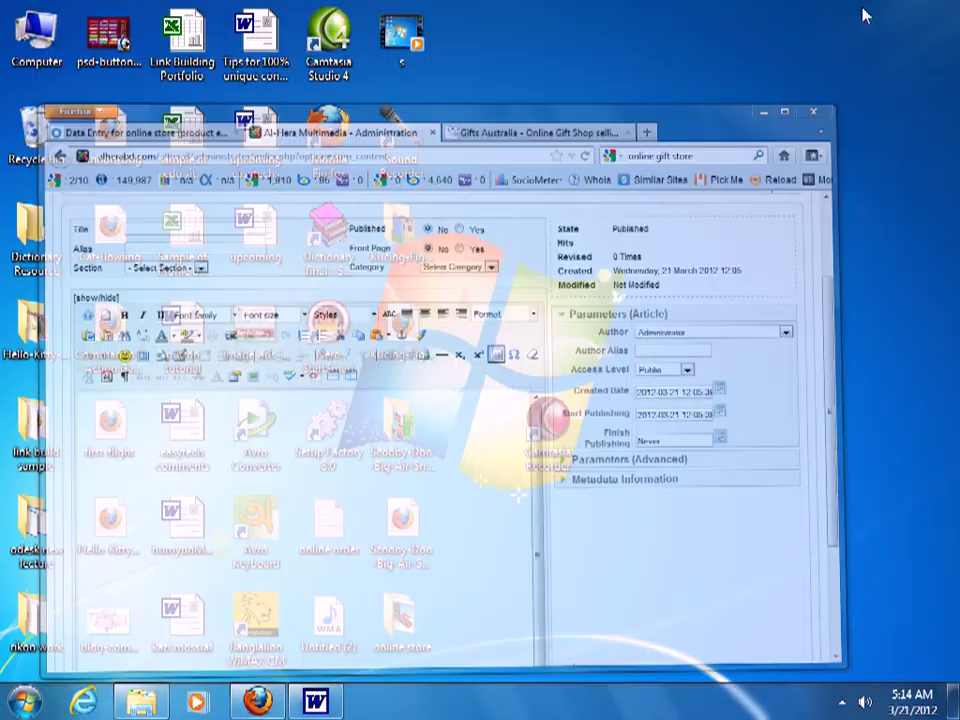
{"action": "double_click", "coordinate": [402, 620]}
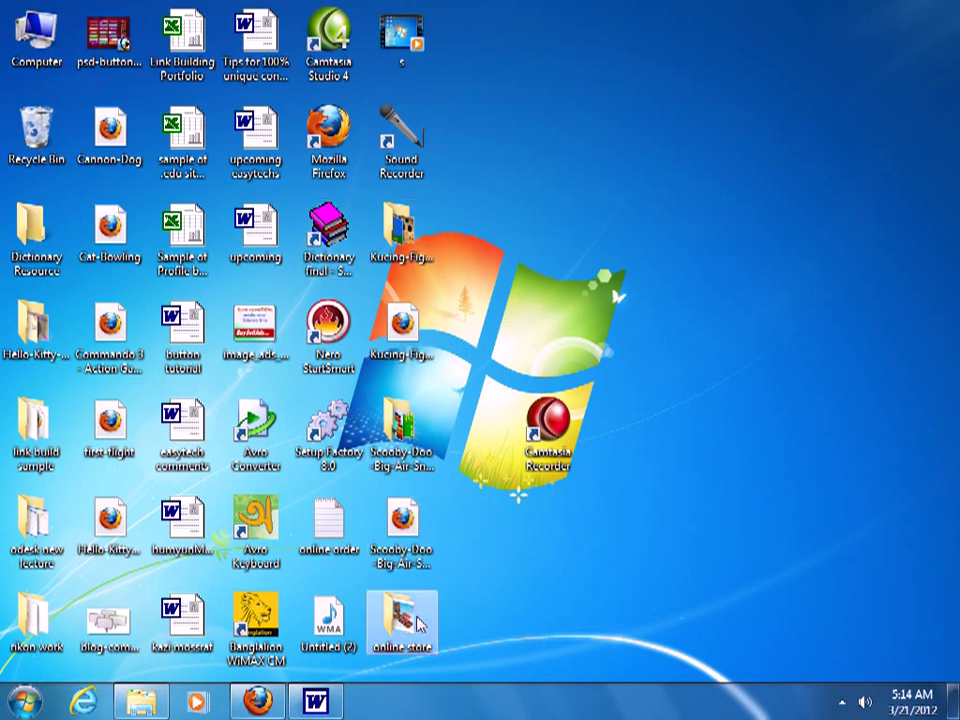
{"action": "left_click", "coordinate": [312, 252]}
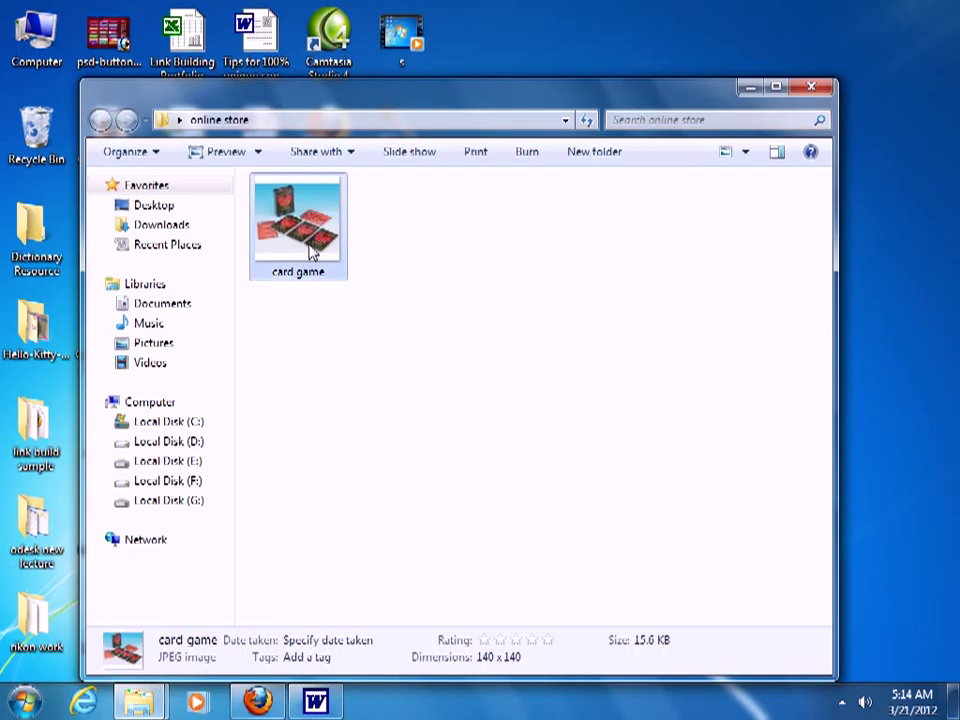
{"action": "left_click", "coordinate": [751, 87]}
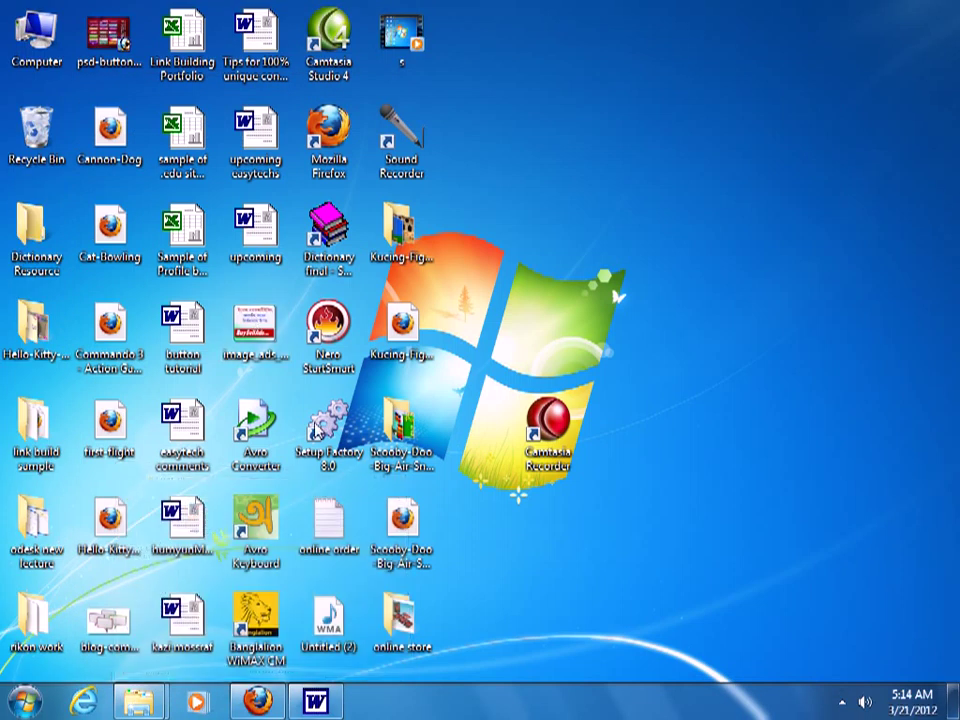
{"action": "left_click", "coordinate": [260, 704]}
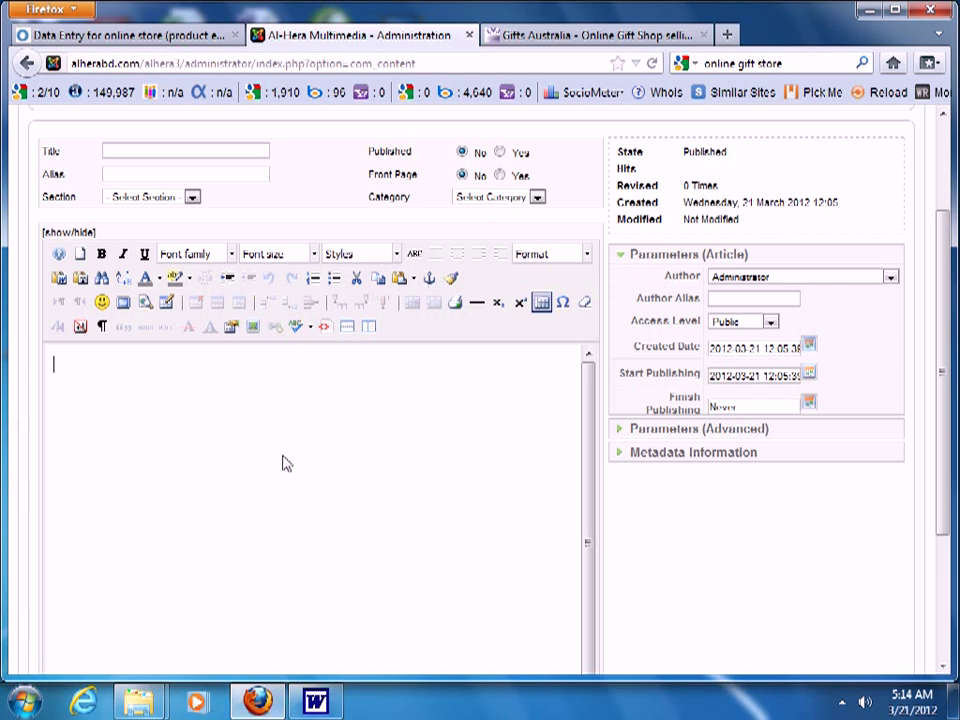
Open the image insertion dialog for the new article's body
{"action": "scroll", "coordinate": [947, 284], "scroll_direction": "up", "scroll_amount": 2}
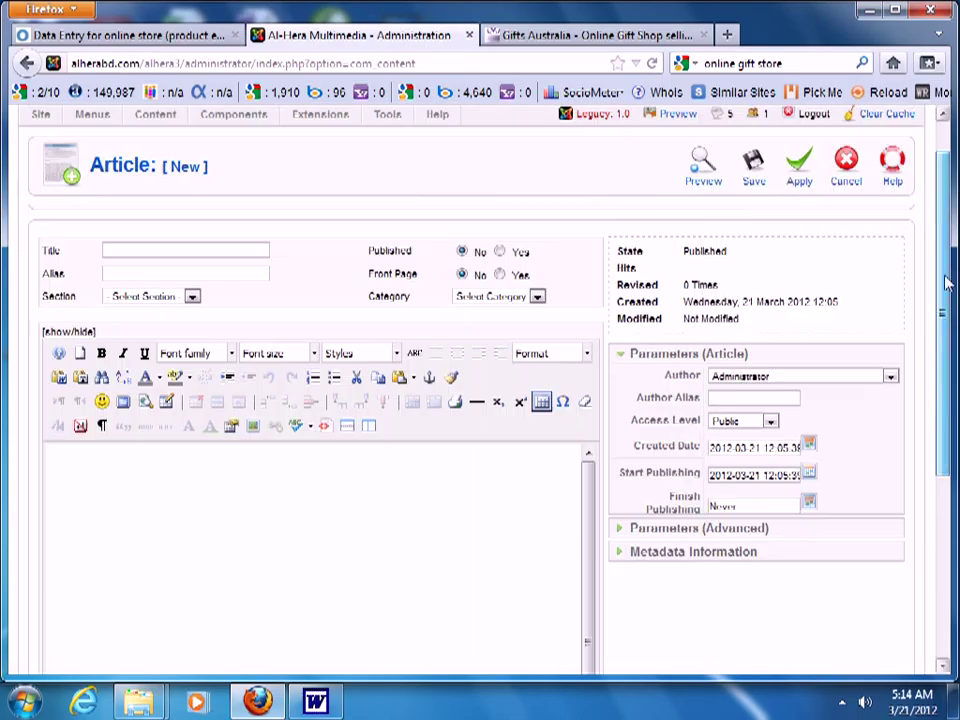
{"action": "scroll", "coordinate": [947, 284], "scroll_direction": "up", "scroll_amount": 1}
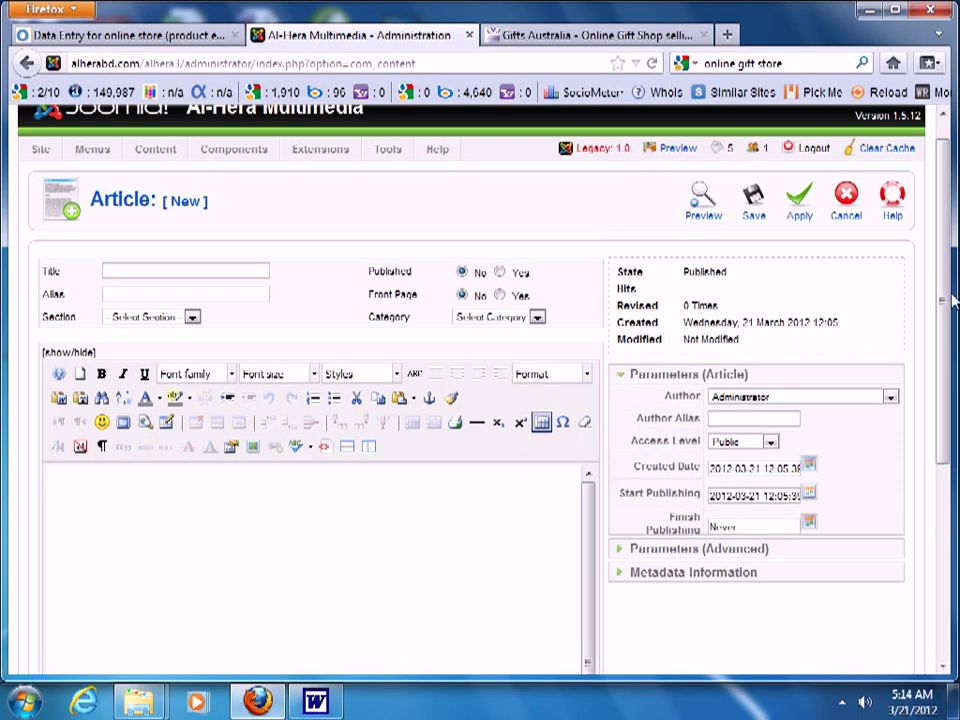
{"action": "mouse_move", "coordinate": [953, 300]}
{"action": "left_mouse_down"}
{"action": "mouse_move", "coordinate": [954, 490]}
{"action": "mouse_move", "coordinate": [954, 310]}
{"action": "mouse_move", "coordinate": [954, 480]}
{"action": "mouse_move", "coordinate": [940, 288]}
{"action": "left_mouse_up"}
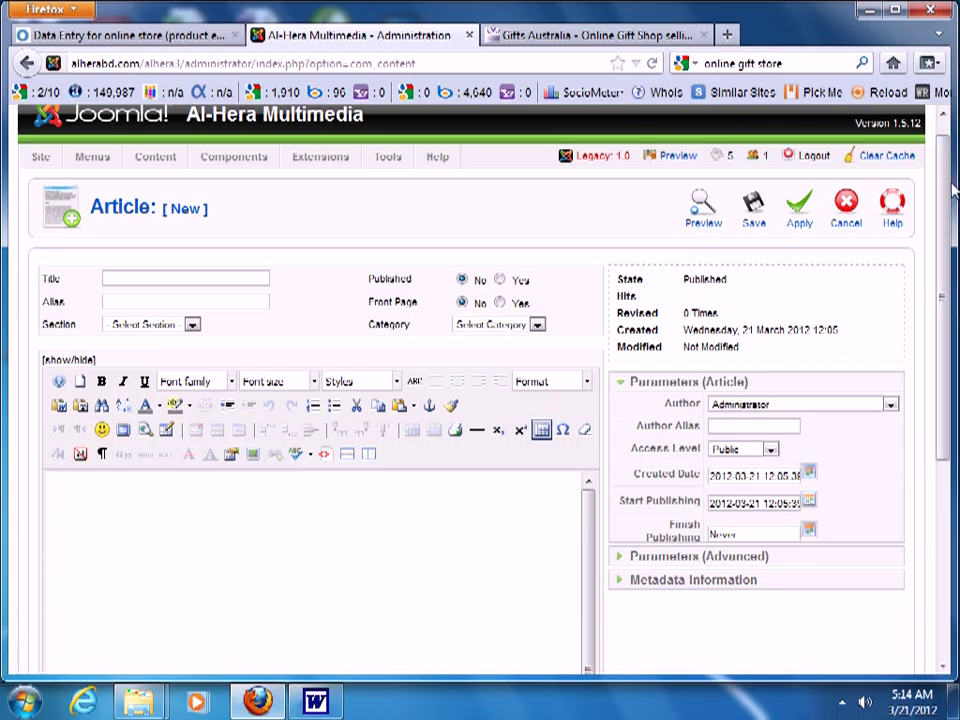
{"action": "left_click_drag", "start_coordinate": [953, 190], "coordinate": [945, 454]}
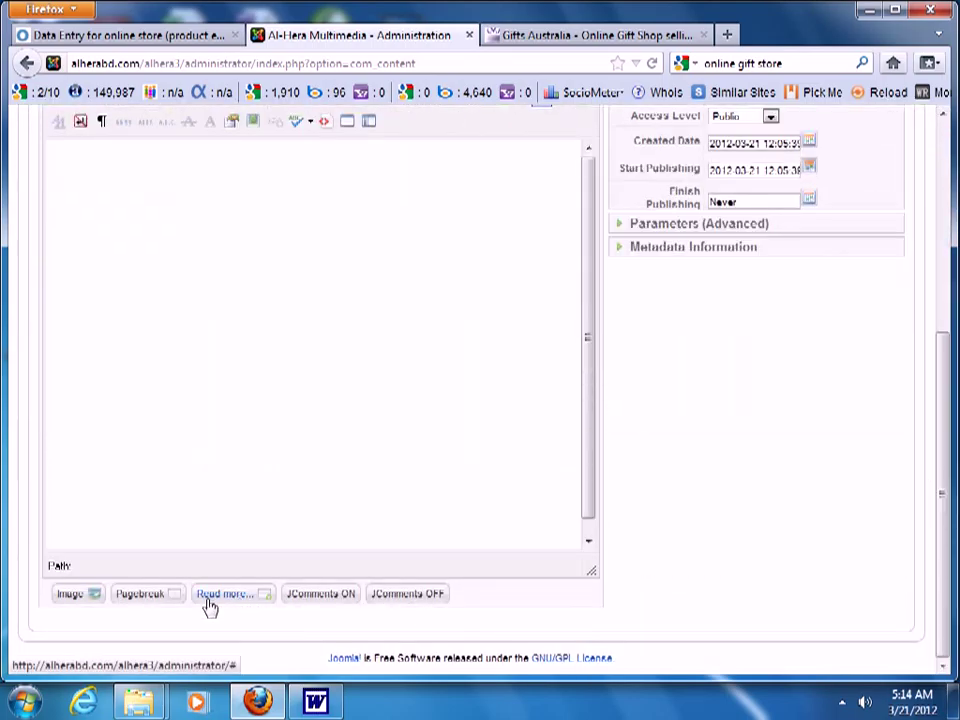
{"action": "left_click", "coordinate": [75, 593]}
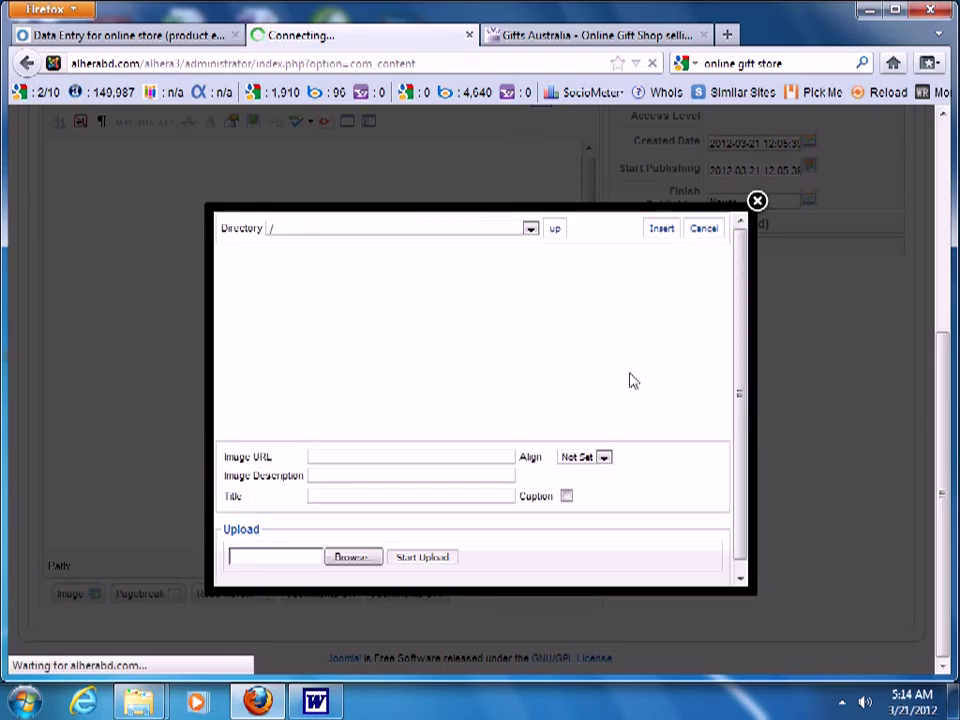
Upload the card game image from the desktop's online store folder to the site's root image directory
{"action": "left_click", "coordinate": [356, 565]}
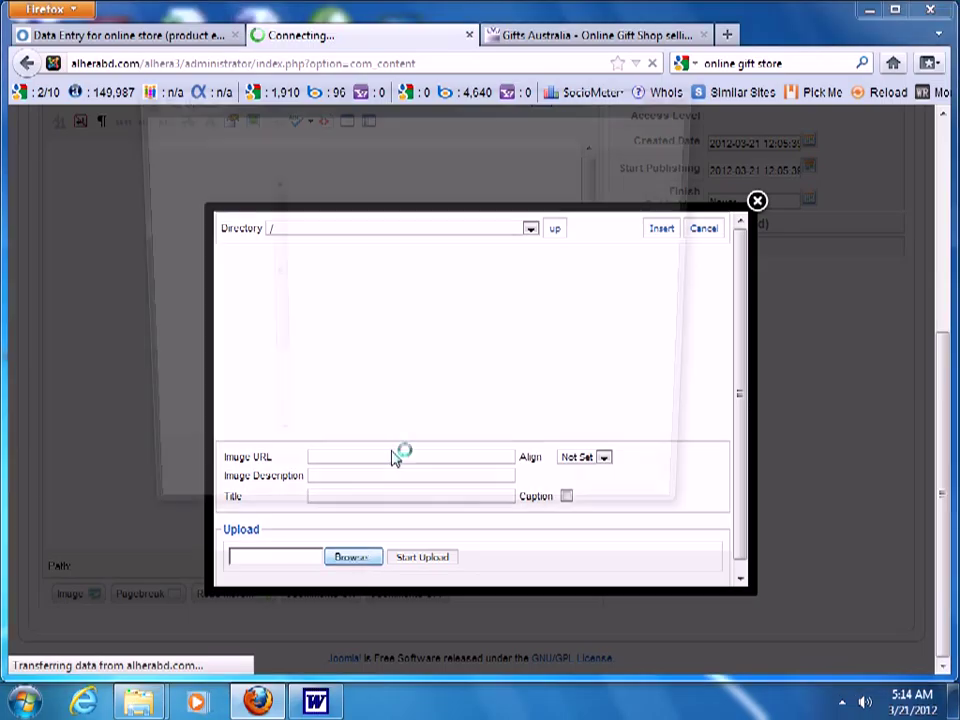
{"action": "left_click", "coordinate": [317, 128]}
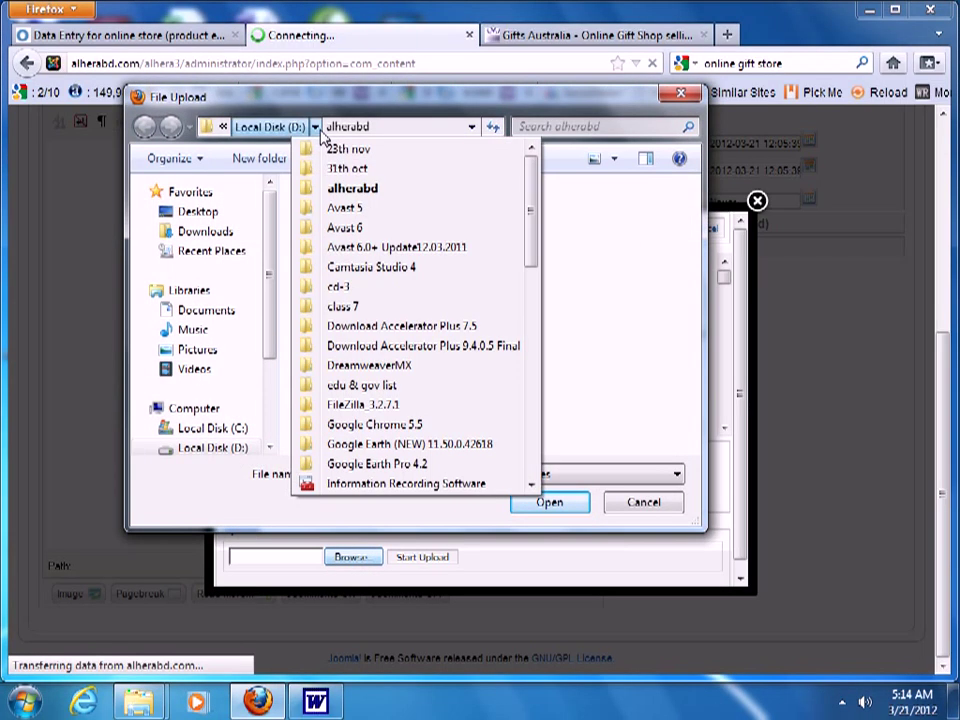
{"action": "left_click", "coordinate": [210, 212]}
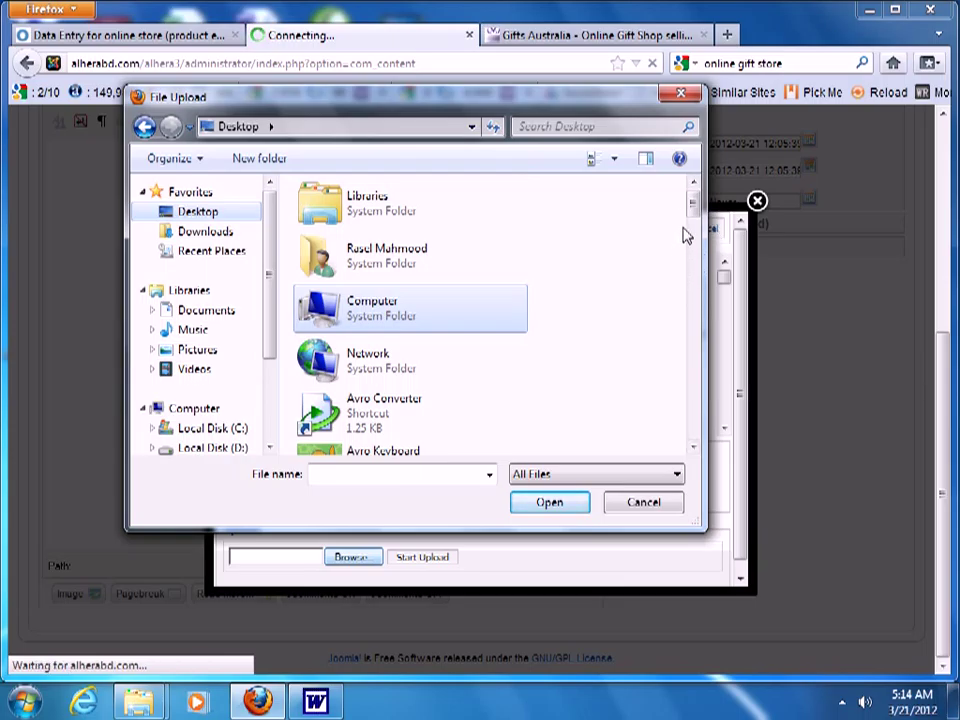
{"action": "key", "text": "o"}
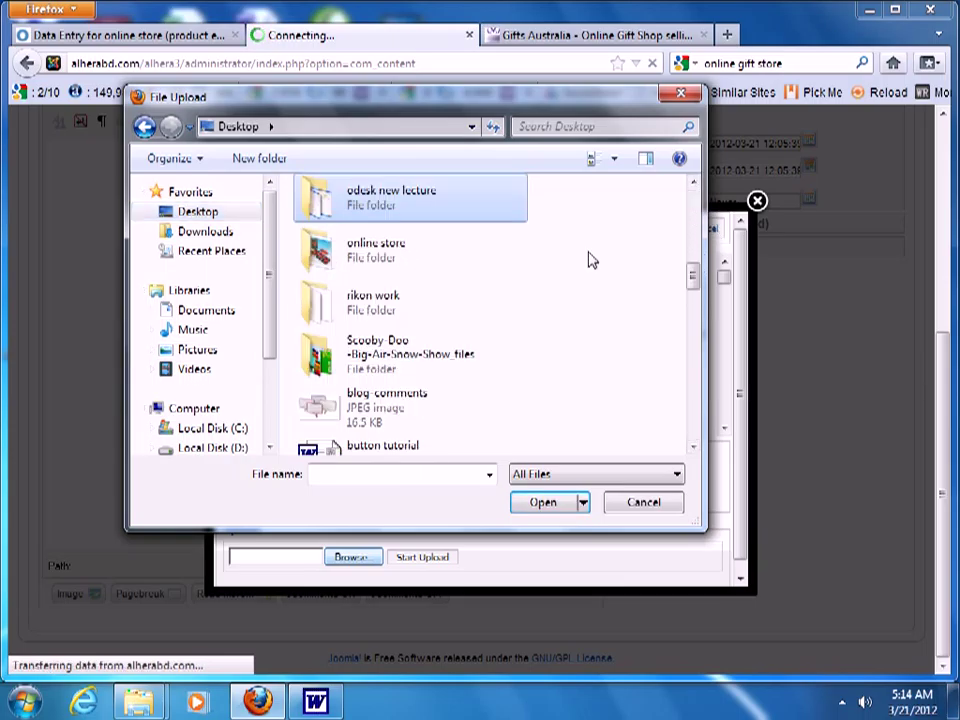
{"action": "double_click", "coordinate": [360, 250]}
{"action": "left_click", "coordinate": [364, 261]}
{"action": "left_click", "coordinate": [546, 505]}
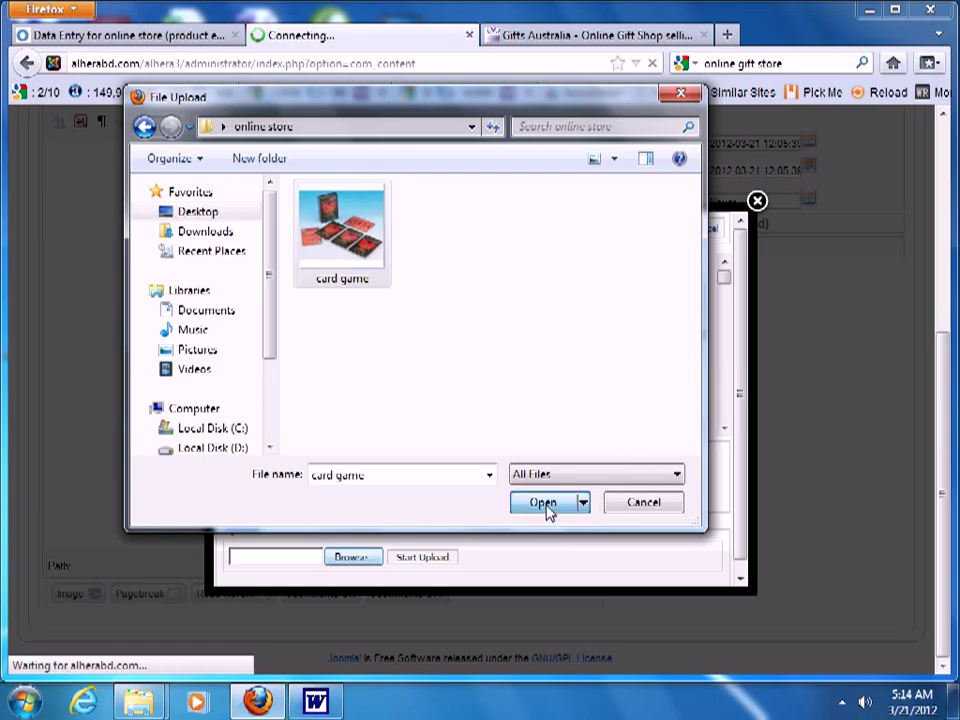
{"action": "left_click", "coordinate": [420, 558]}
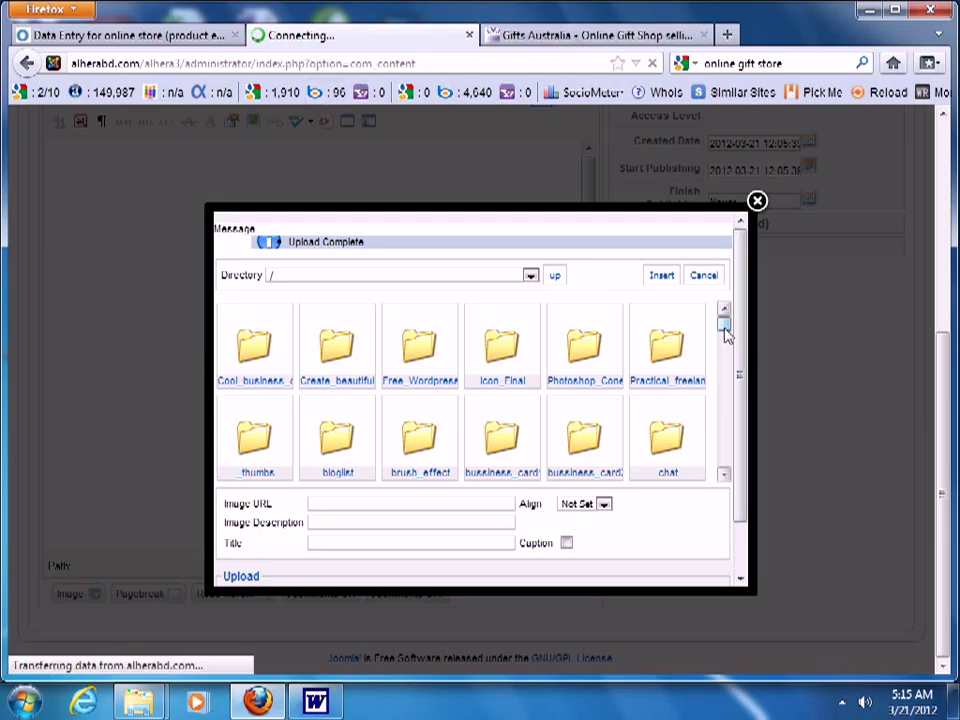
Find card game.jpg among the images in the root directory and insert it into the article
{"action": "mouse_move", "coordinate": [725, 331]}
{"action": "left_mouse_down"}
{"action": "mouse_move", "coordinate": [720, 487]}
{"action": "mouse_move", "coordinate": [724, 311]}
{"action": "left_mouse_up"}
{"action": "left_click", "coordinate": [364, 277]}
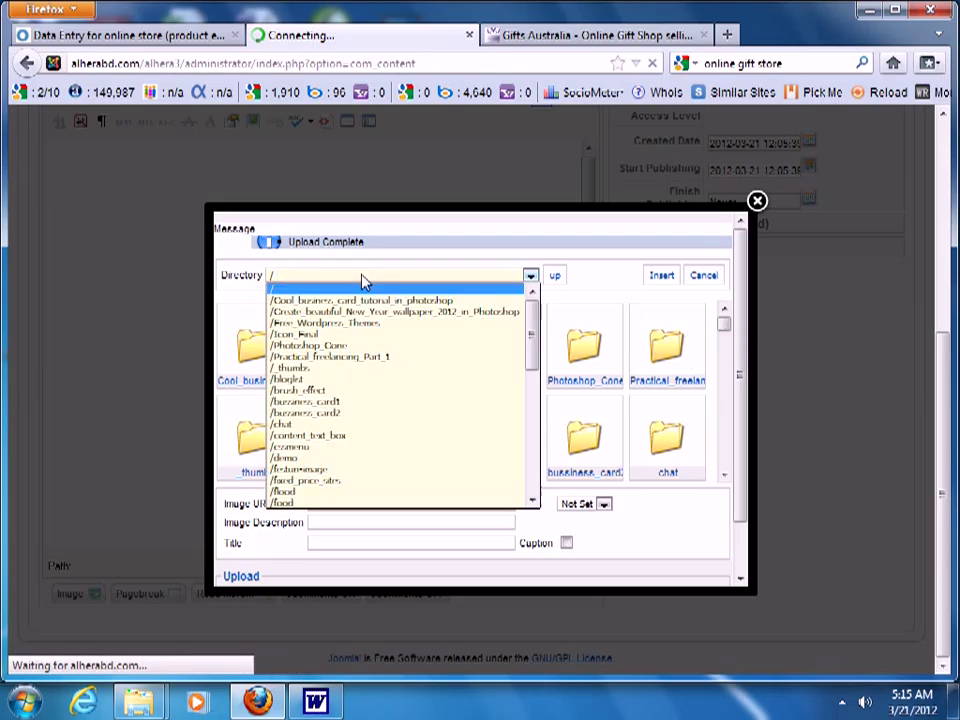
{"action": "left_click", "coordinate": [570, 242]}
{"action": "left_click_drag", "start_coordinate": [724, 322], "coordinate": [726, 466]}
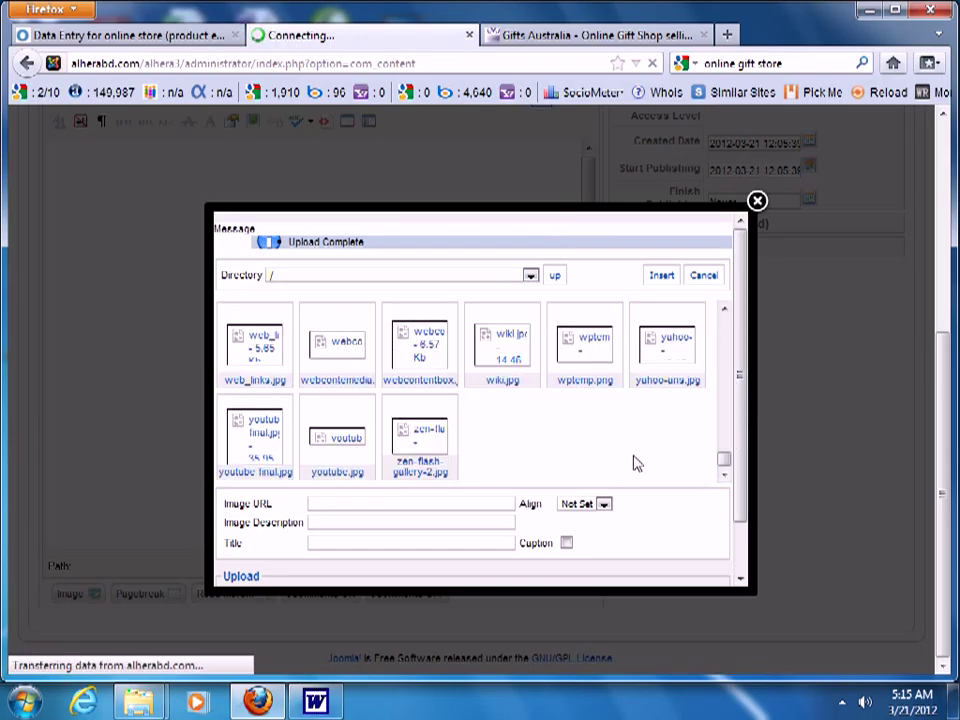
{"action": "left_click", "coordinate": [437, 435]}
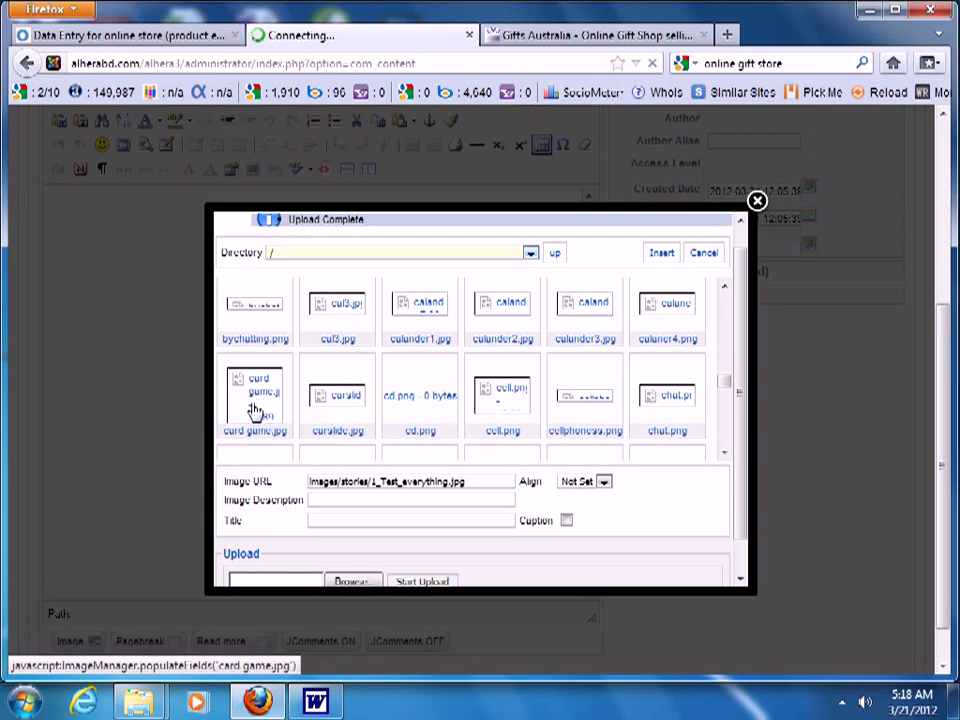
{"action": "left_click", "coordinate": [256, 411]}
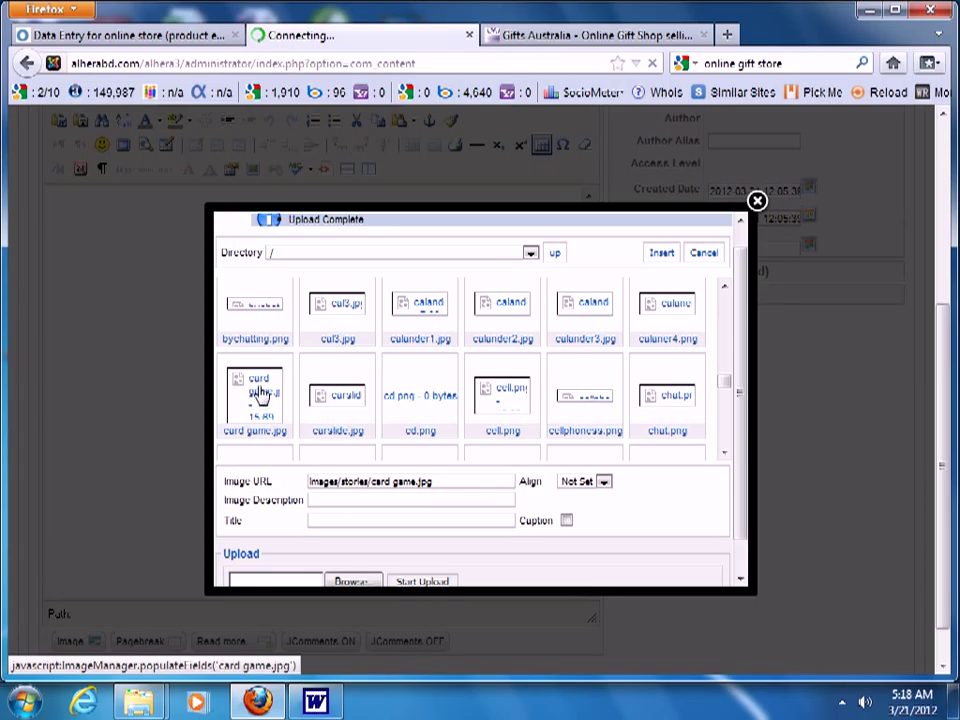
{"action": "left_click", "coordinate": [336, 499]}
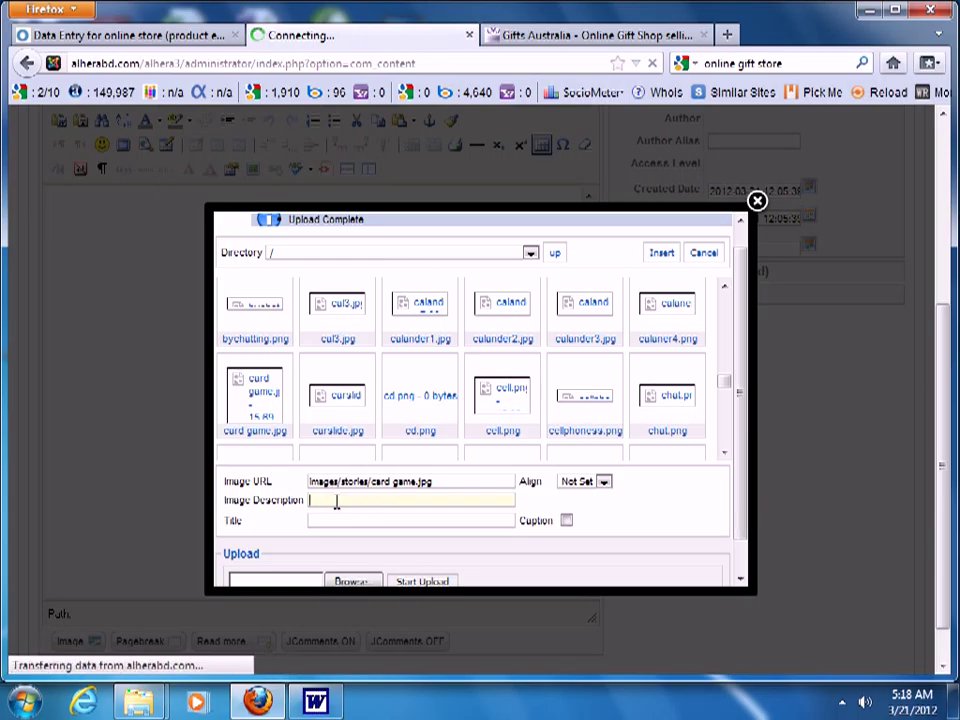
{"action": "left_click", "coordinate": [660, 253]}
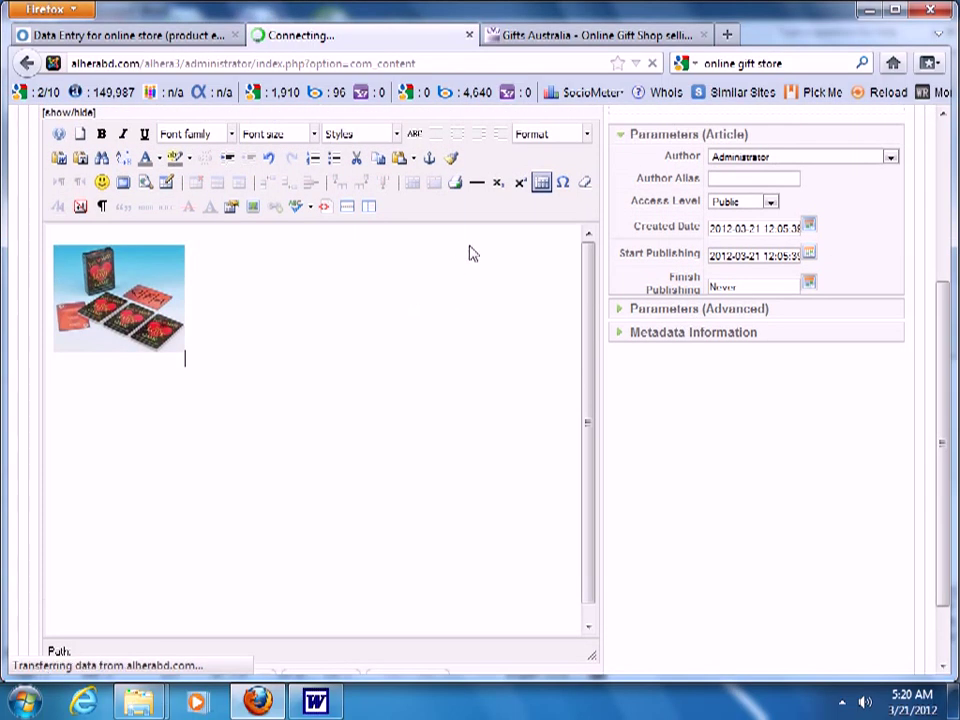
Copy the "Intimate Card Game" title and its "$5.95 14% OFF" price line from the Word document
{"action": "left_click", "coordinate": [160, 330]}
{"action": "left_click", "coordinate": [206, 334]}
{"action": "left_click", "coordinate": [178, 342]}
{"action": "left_click", "coordinate": [215, 377]}
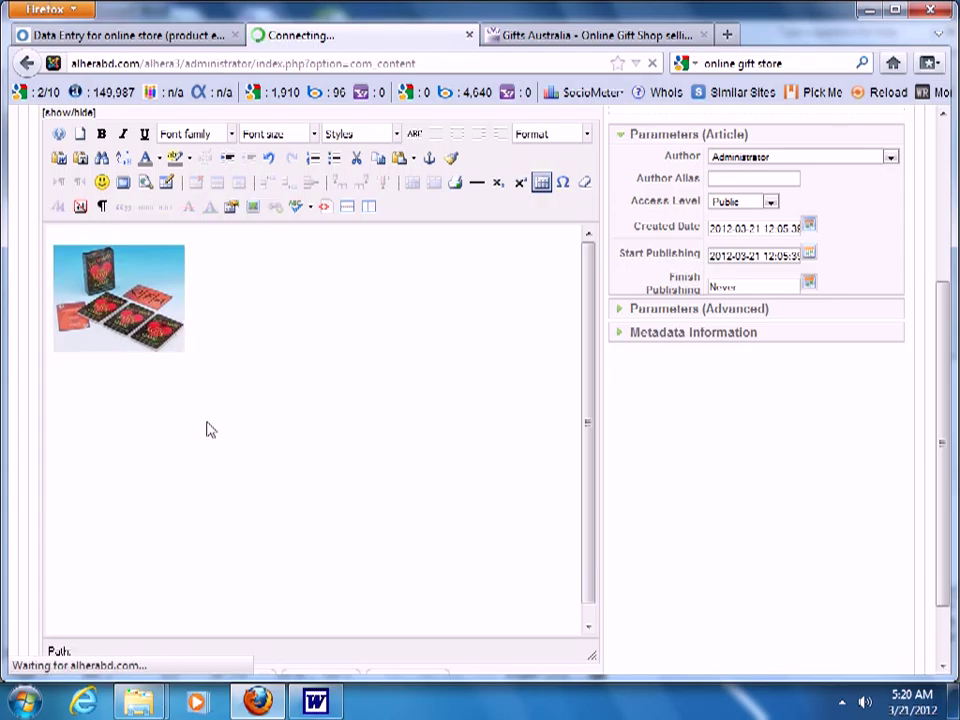
{"action": "left_click", "coordinate": [315, 700]}
{"action": "left_click_drag", "start_coordinate": [326, 229], "coordinate": [208, 214]}
{"action": "key", "text": "ctrl+c"}
Paste the copied product title and price into the article below the card game image
{"action": "left_click", "coordinate": [257, 700]}
{"action": "left_click", "coordinate": [131, 369]}
{"action": "key", "text": "ctrl+v"}
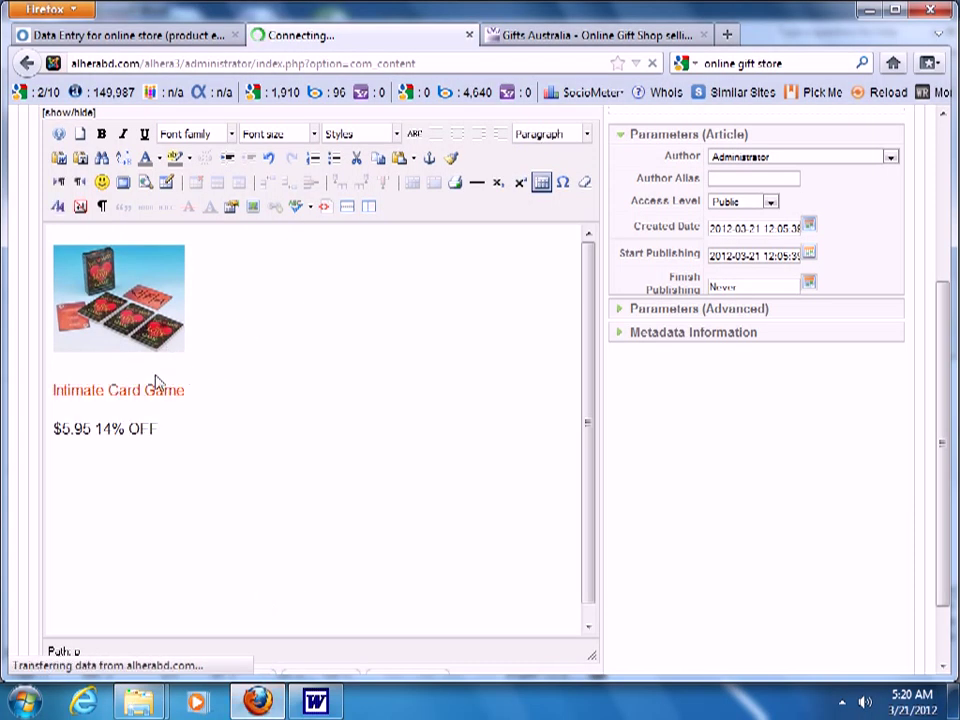
{"action": "key", "text": "ctrl+z"}
{"action": "left_click", "coordinate": [228, 347]}
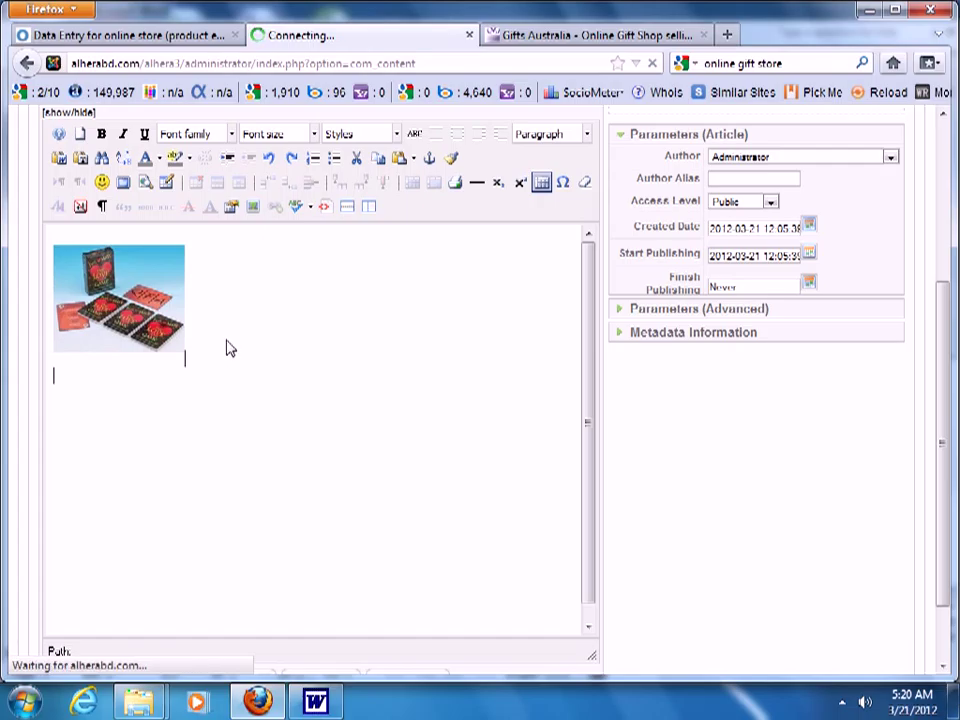
{"action": "key", "text": "ctrl+v"}
Close the paragraph gap between the title and price so the price sits on the line directly below
{"action": "left_click", "coordinate": [231, 394]}
{"action": "key", "text": "Delete"}
{"action": "key", "text": "Return"}
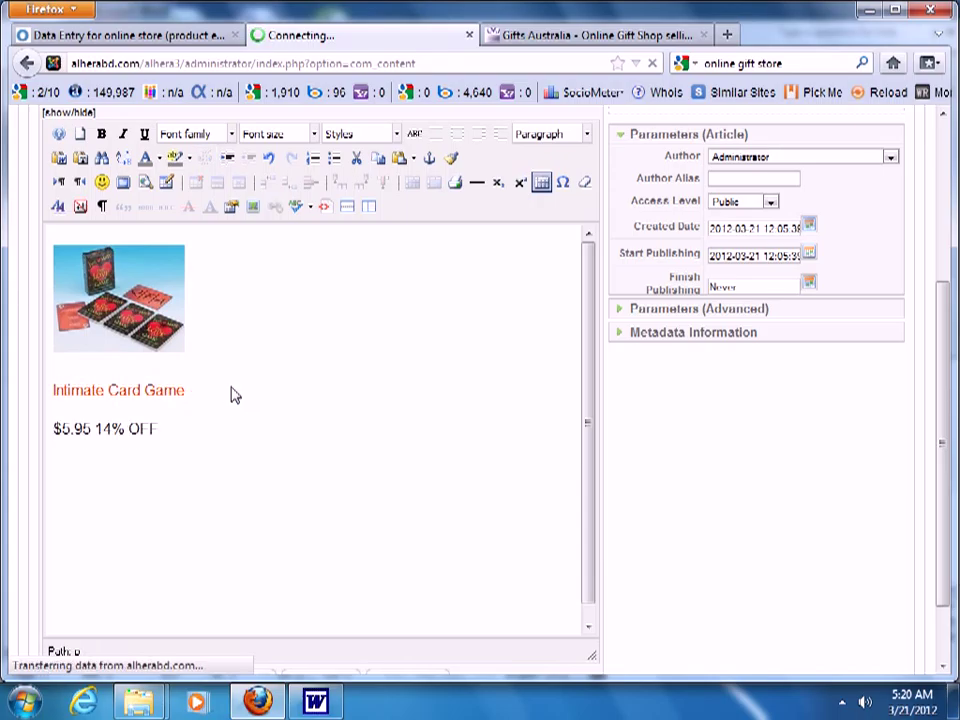
{"action": "left_click", "coordinate": [231, 394]}
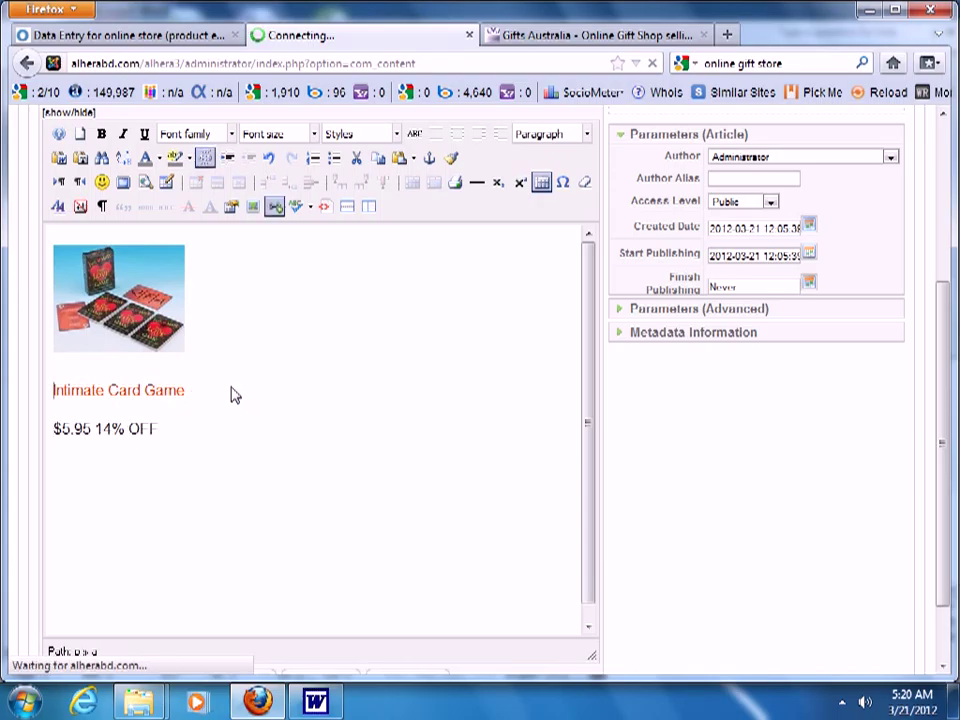
{"action": "key", "text": "Delete"}
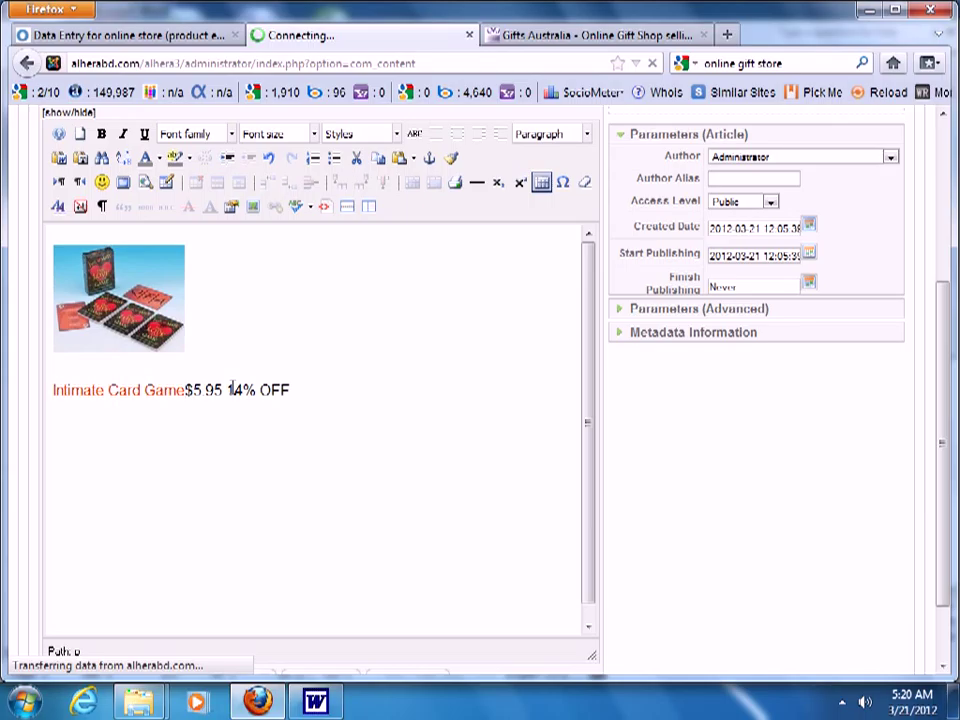
{"action": "key", "text": "Return"}
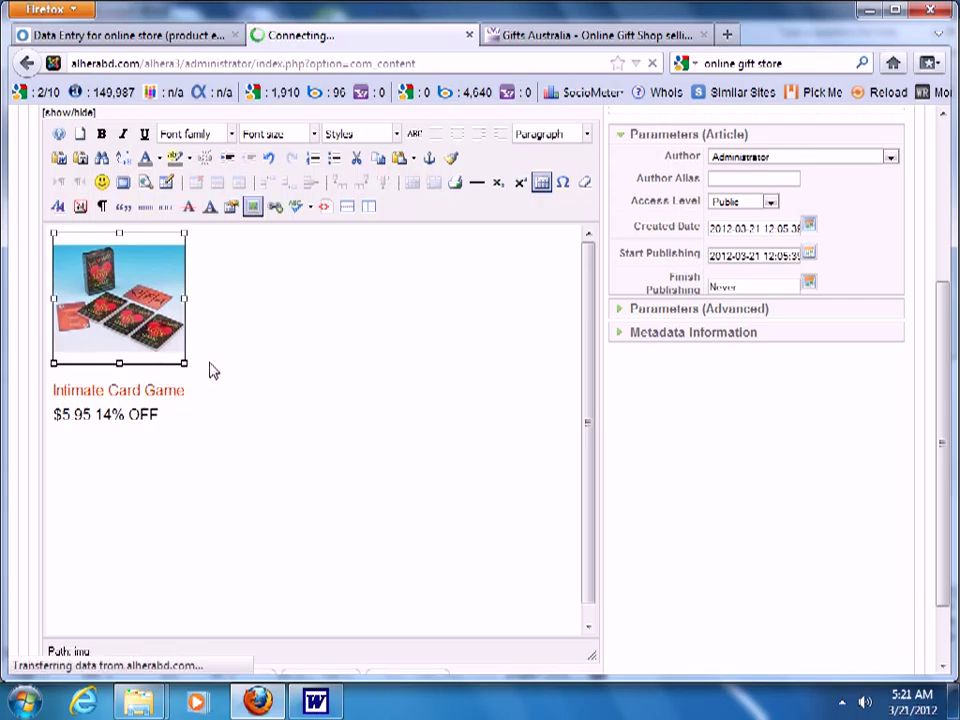
Add blank lines below the card game's price line to make room for the next product
{"action": "left_click", "coordinate": [210, 370]}
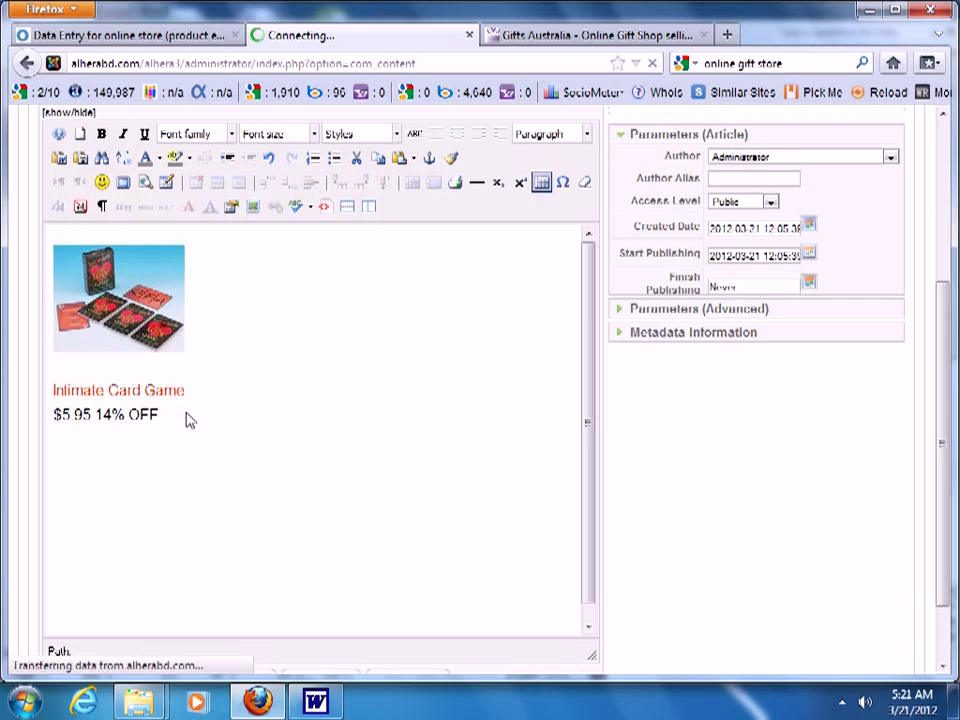
{"action": "left_click_drag", "start_coordinate": [158, 414], "coordinate": [70, 413]}
{"action": "left_click", "coordinate": [206, 439]}
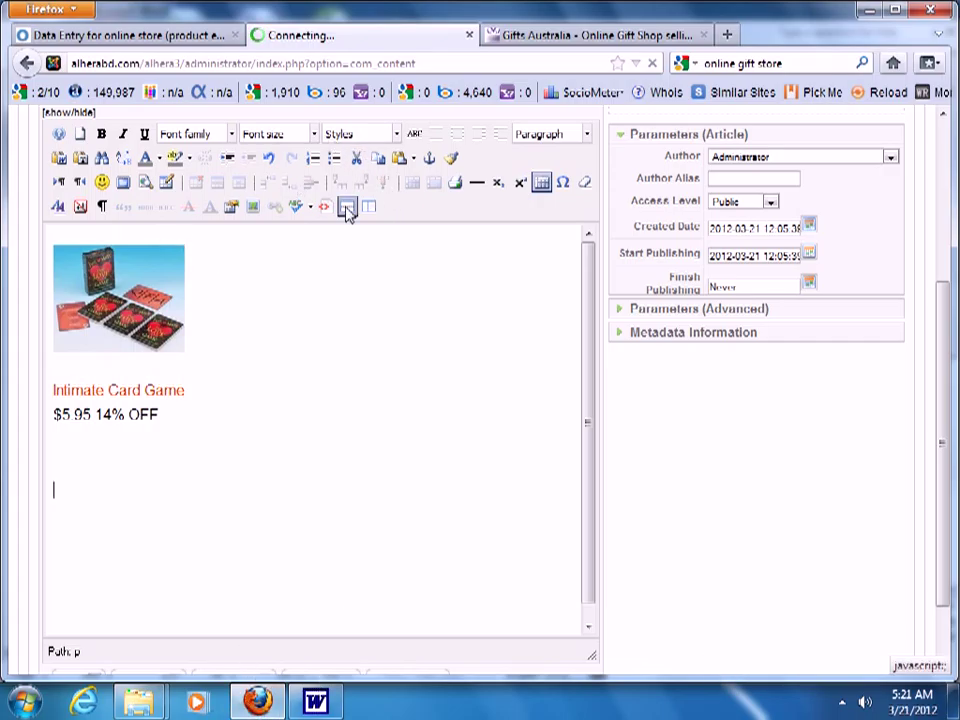
Upload the gifts image from the online store folder to the root image directory, with existing files overwritten
{"action": "left_click", "coordinate": [254, 208]}
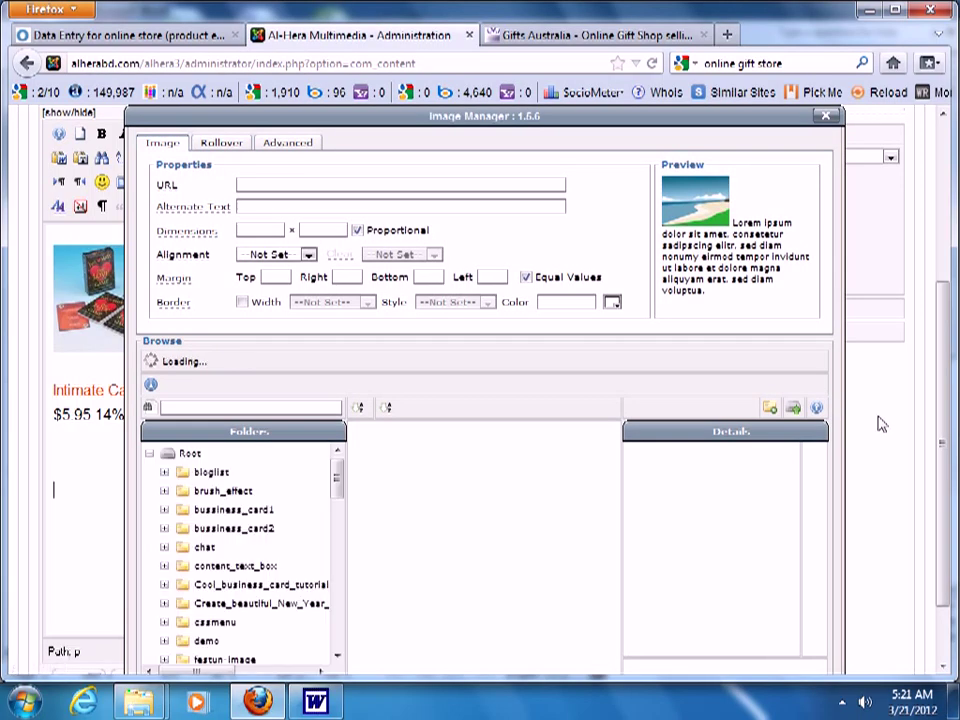
{"action": "left_click", "coordinate": [794, 409]}
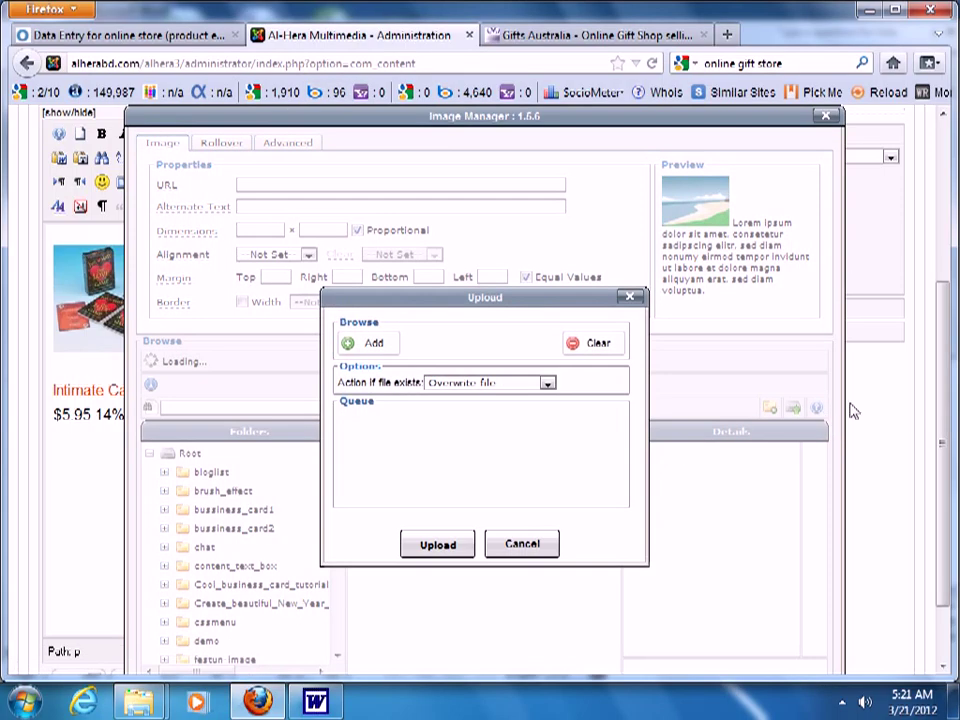
{"action": "left_click", "coordinate": [372, 349]}
{"action": "left_click", "coordinate": [586, 262]}
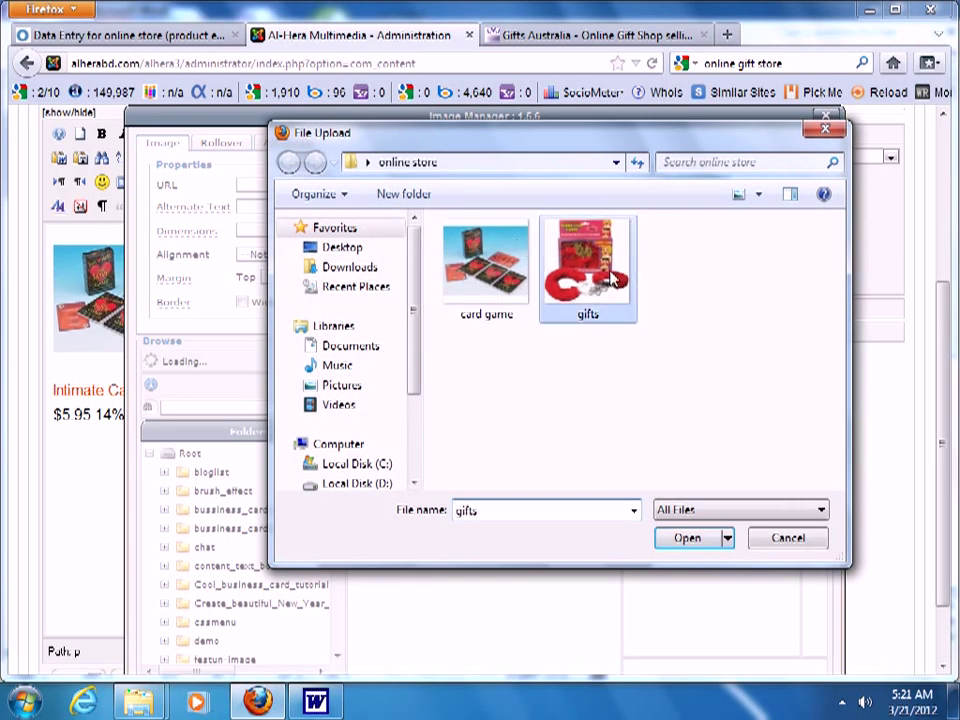
{"action": "left_click", "coordinate": [686, 538]}
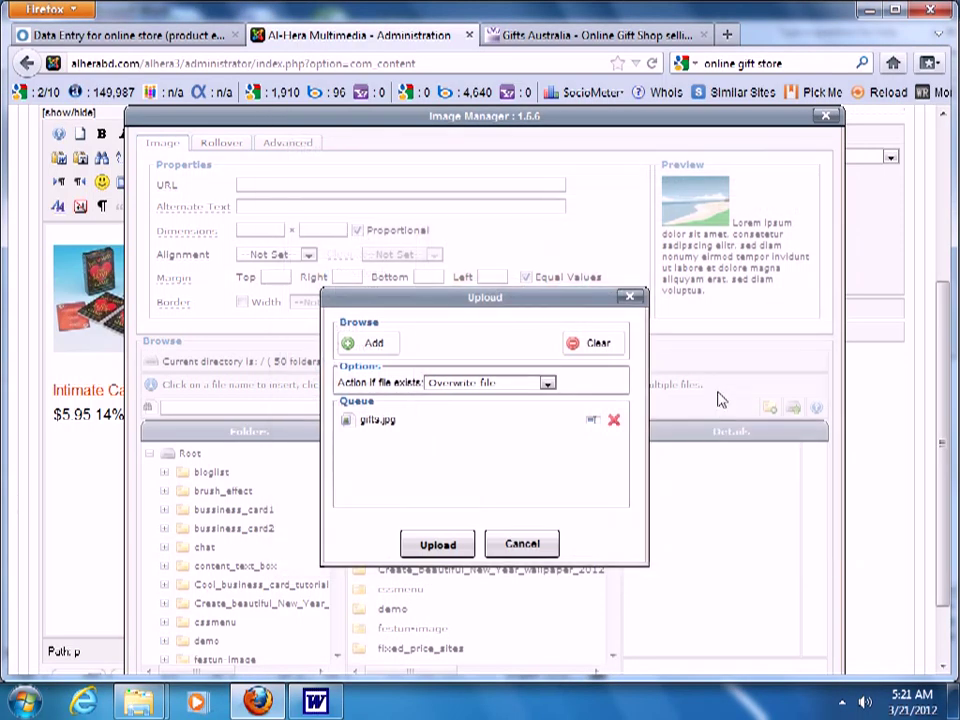
{"action": "left_click", "coordinate": [437, 544]}
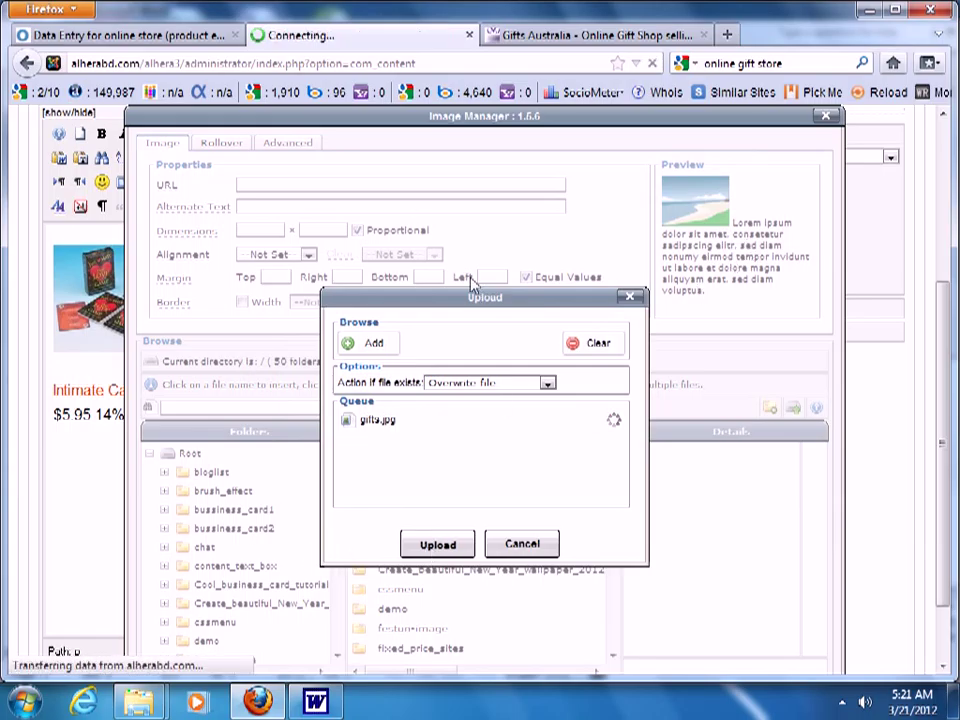
{"action": "left_click", "coordinate": [843, 704]}
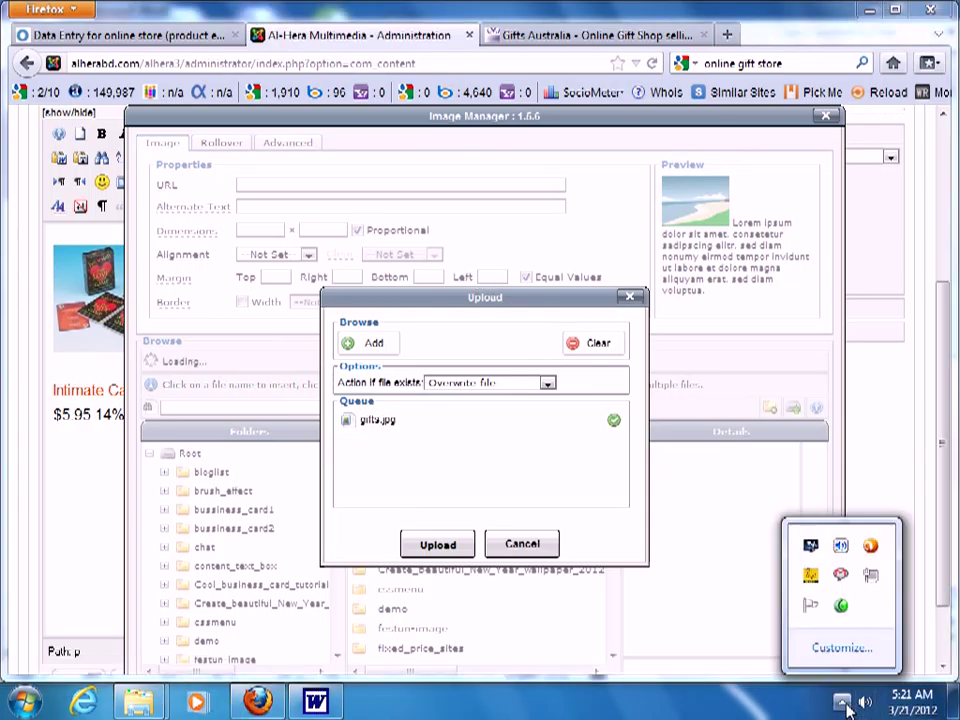
{"action": "left_click", "coordinate": [623, 489]}
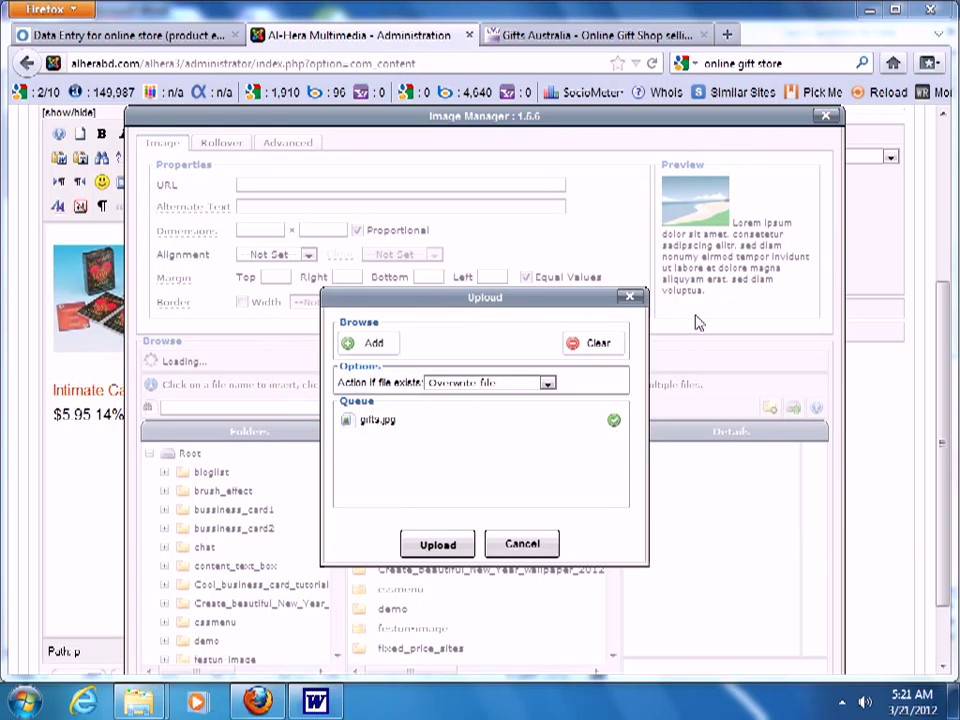
{"action": "left_click", "coordinate": [631, 298]}
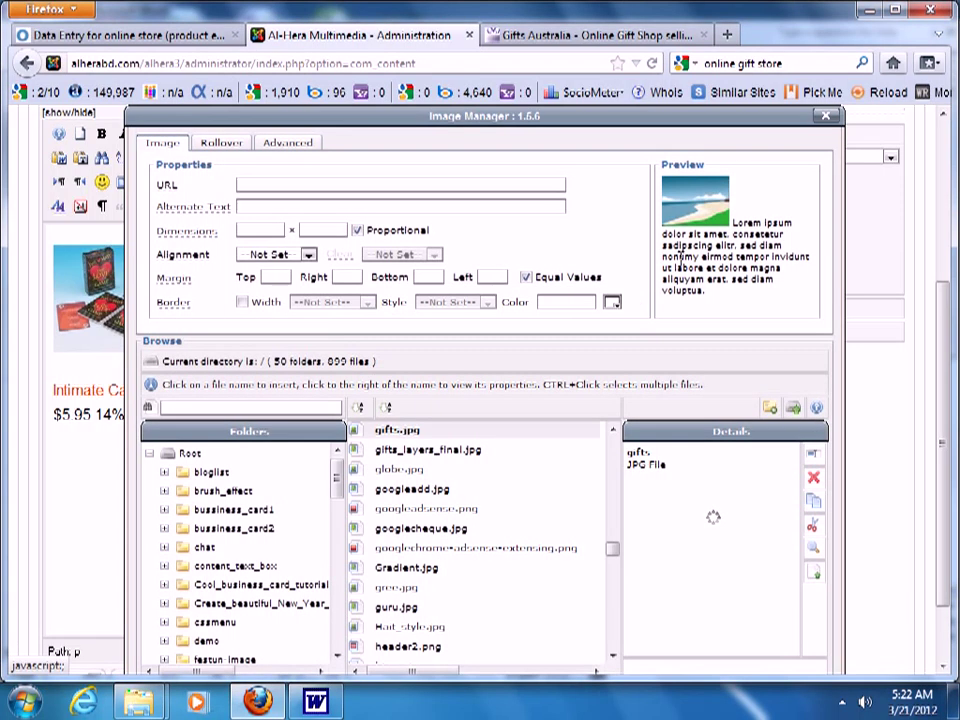
Insert the uploaded gifts.jpg into the article below the card game entry
{"action": "left_click", "coordinate": [389, 432]}
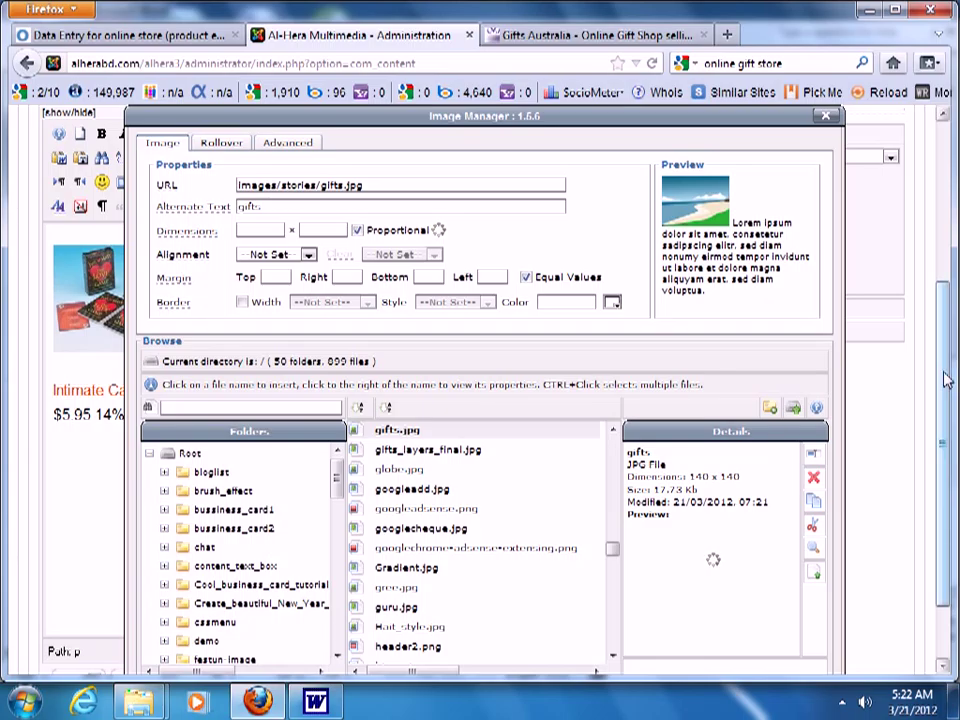
{"action": "scroll", "coordinate": [945, 380], "scroll_direction": "down", "scroll_amount": 1}
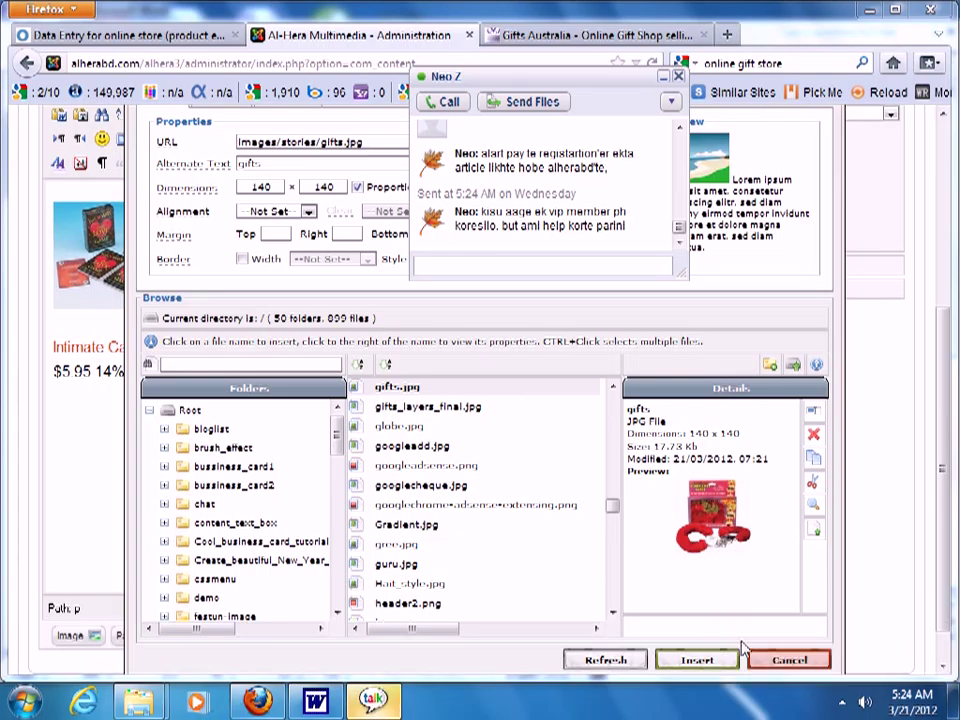
{"action": "left_click", "coordinate": [697, 666]}
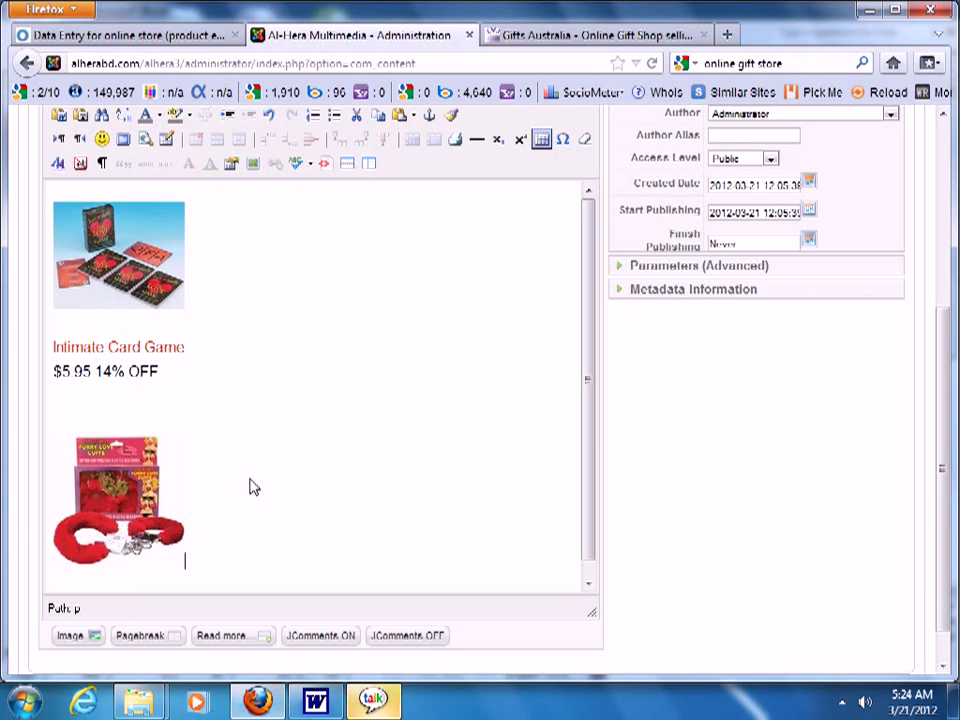
Copy the "Furry Love Cuffs - Red" title and "$5.55 6% OFF" price from the Word document and paste them below the gifts image
{"action": "left_click", "coordinate": [315, 703]}
{"action": "left_click_drag", "start_coordinate": [312, 278], "coordinate": [209, 263]}
{"action": "key", "text": "ctrl+c"}
{"action": "left_click", "coordinate": [257, 703]}
{"action": "key", "text": "Return"}
{"action": "key", "text": "ctrl+v"}
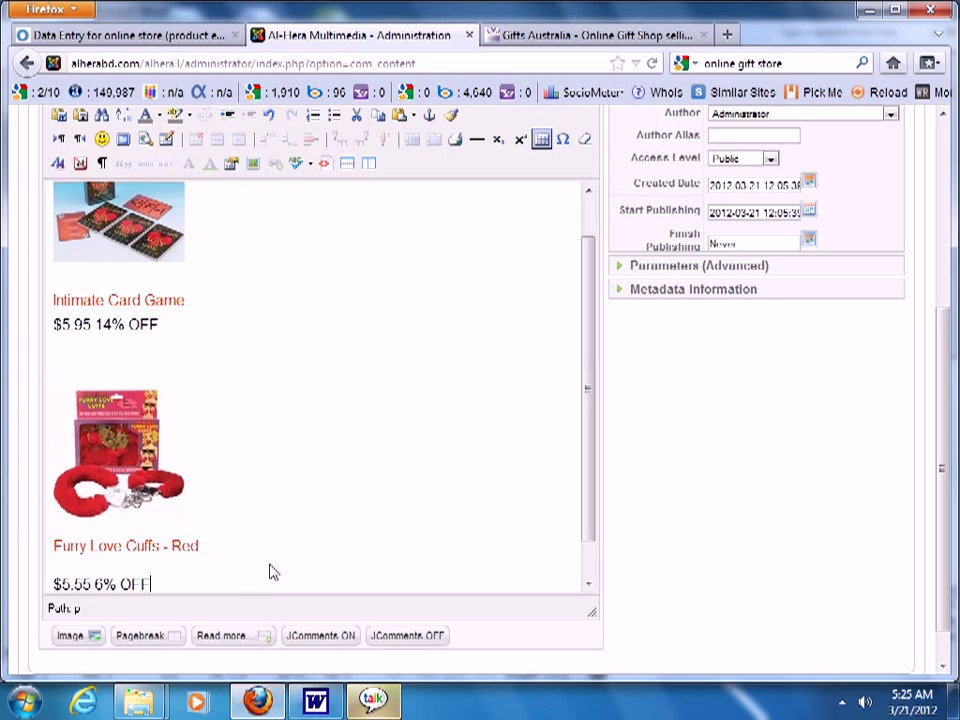
Review the two product entries and the article's title and publishing settings, and return to the oDesk data entry job description
{"action": "left_click", "coordinate": [226, 556]}
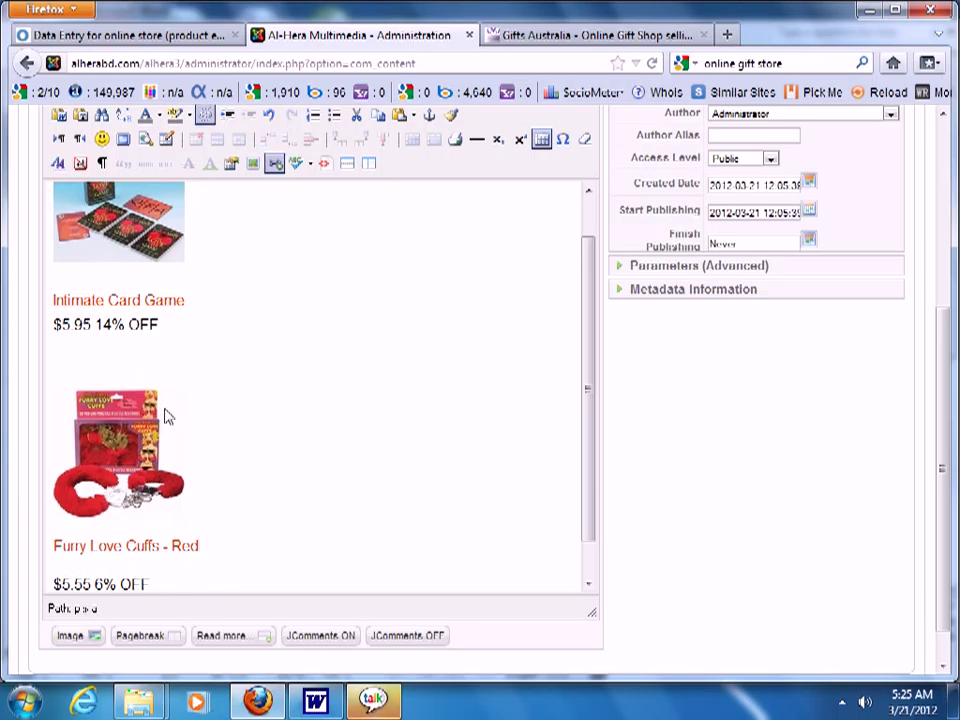
{"action": "scroll", "coordinate": [590, 405], "scroll_direction": "up", "scroll_amount": 1}
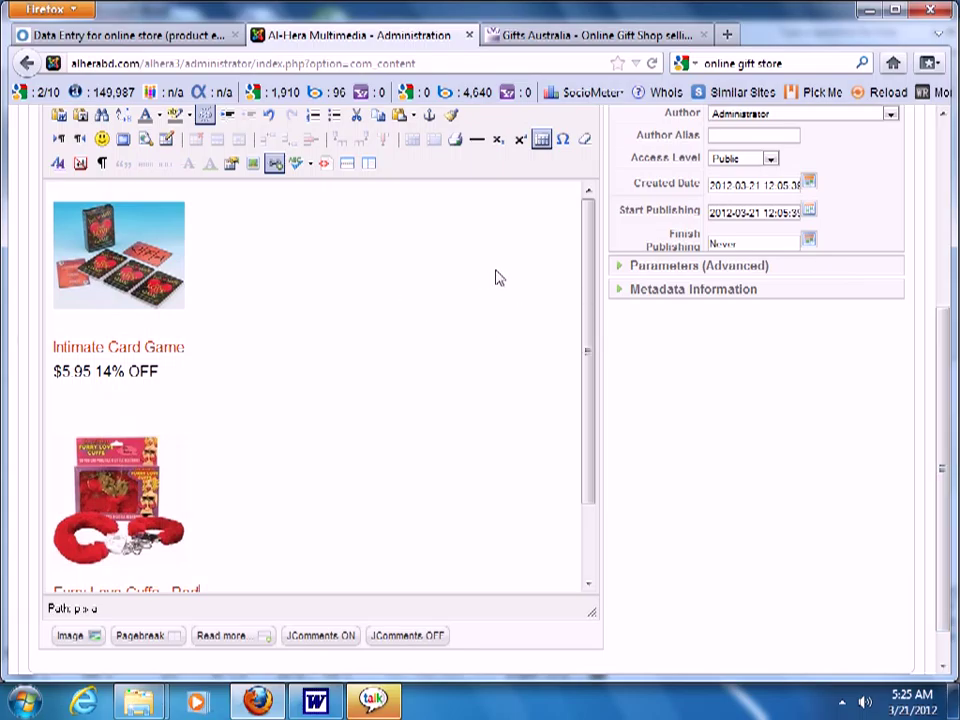
{"action": "left_click_drag", "start_coordinate": [589, 350], "coordinate": [578, 258]}
{"action": "left_click_drag", "start_coordinate": [945, 407], "coordinate": [945, 200]}
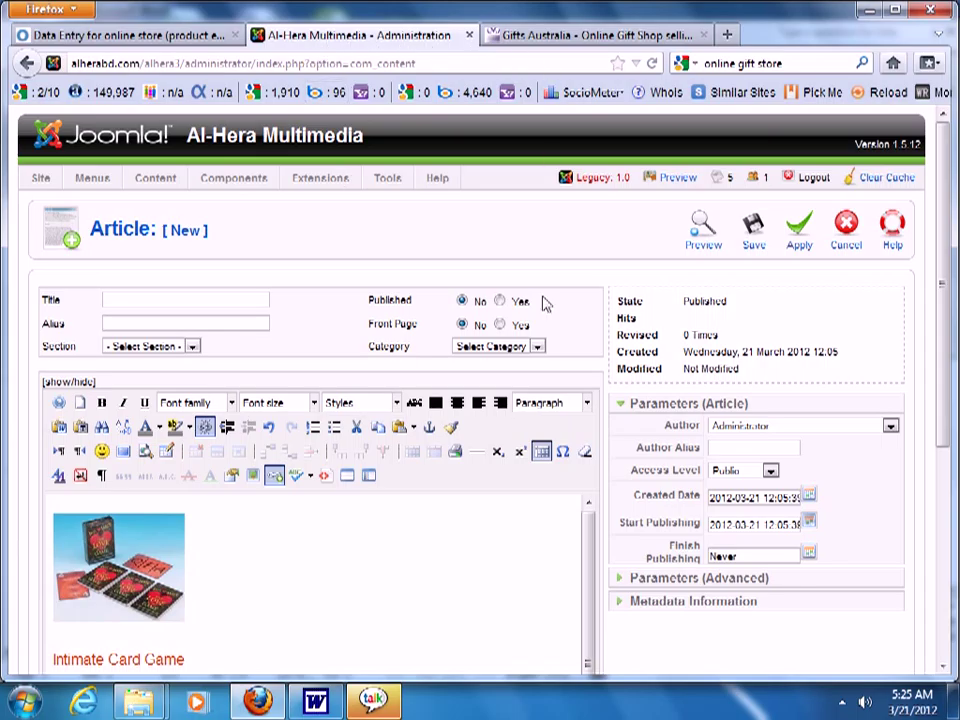
{"action": "left_click", "coordinate": [155, 36]}
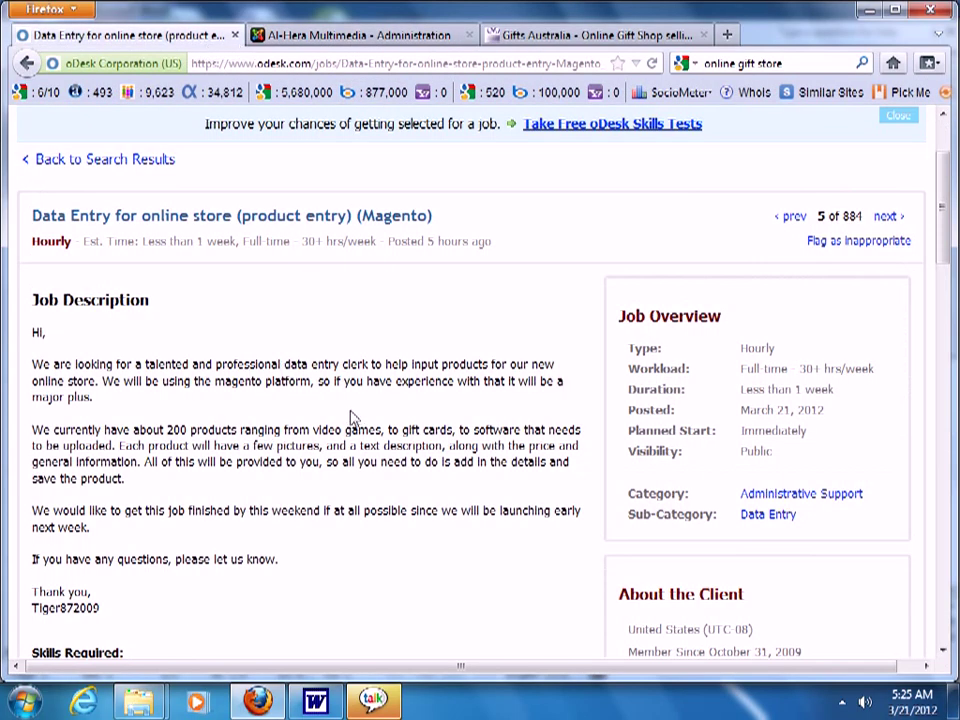